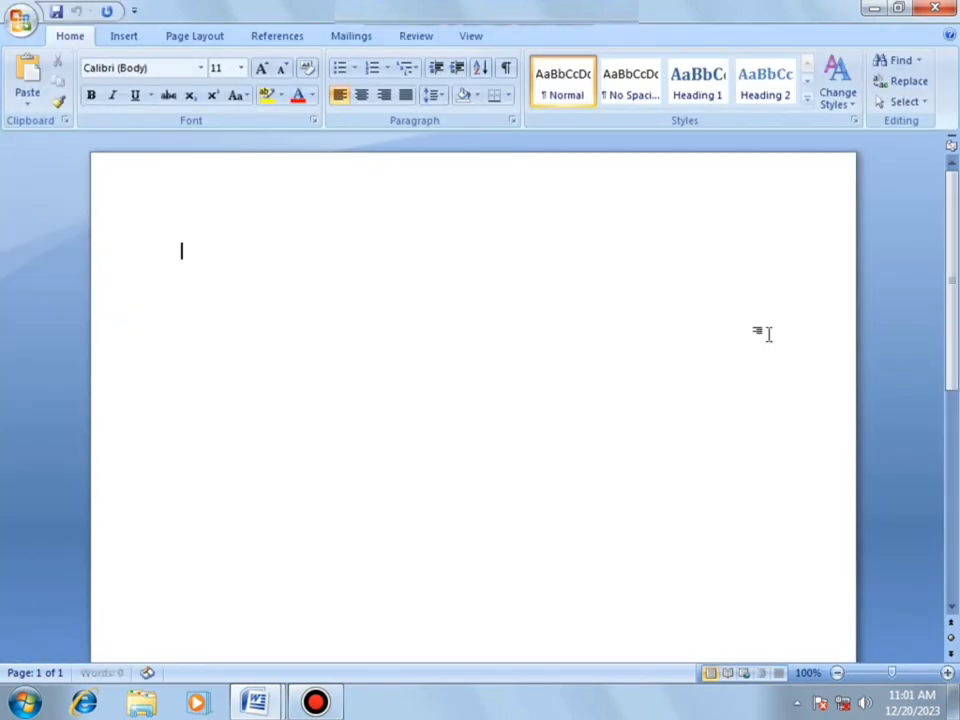
Make the page landscape with Narrow 0.5-inch margins on all sides
{"action": "left_click", "coordinate": [208, 40]}
{"action": "left_click", "coordinate": [205, 62]}
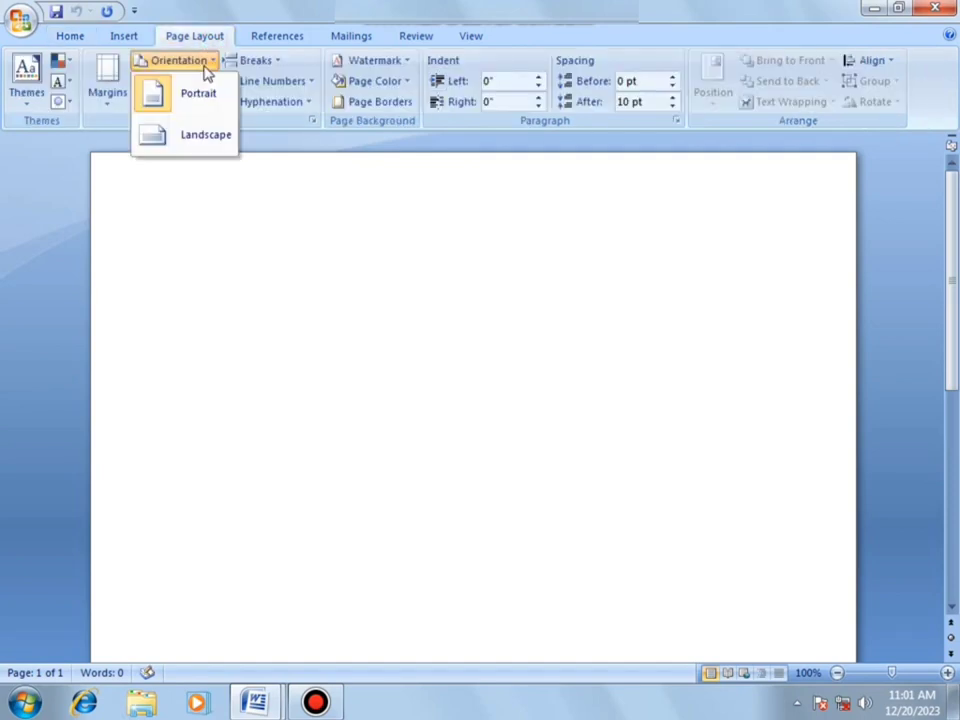
{"action": "left_click", "coordinate": [193, 136]}
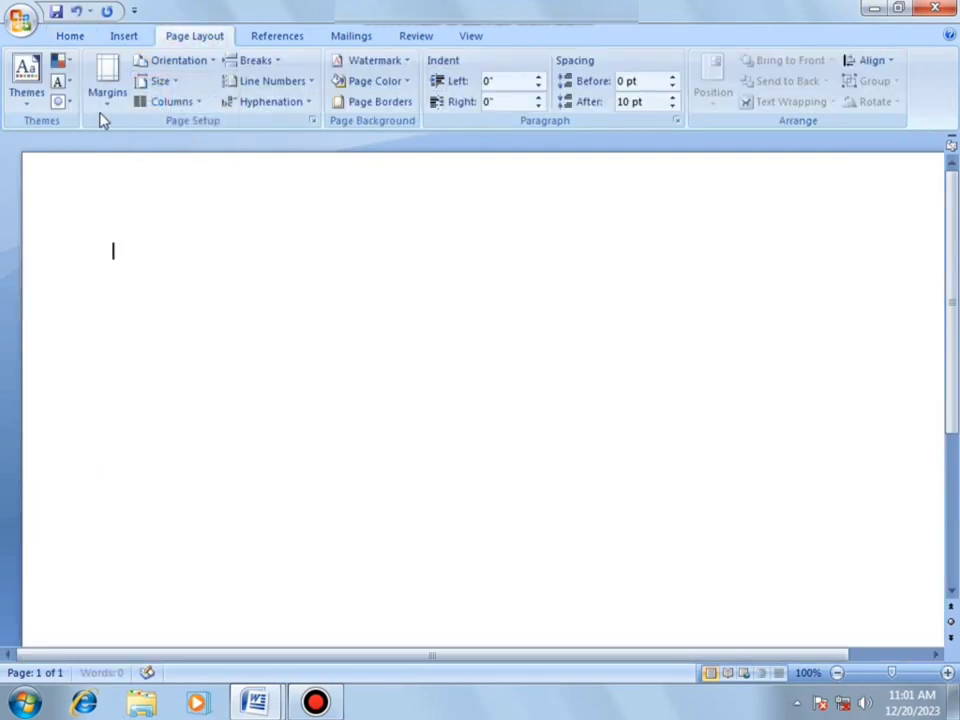
{"action": "left_click", "coordinate": [107, 112]}
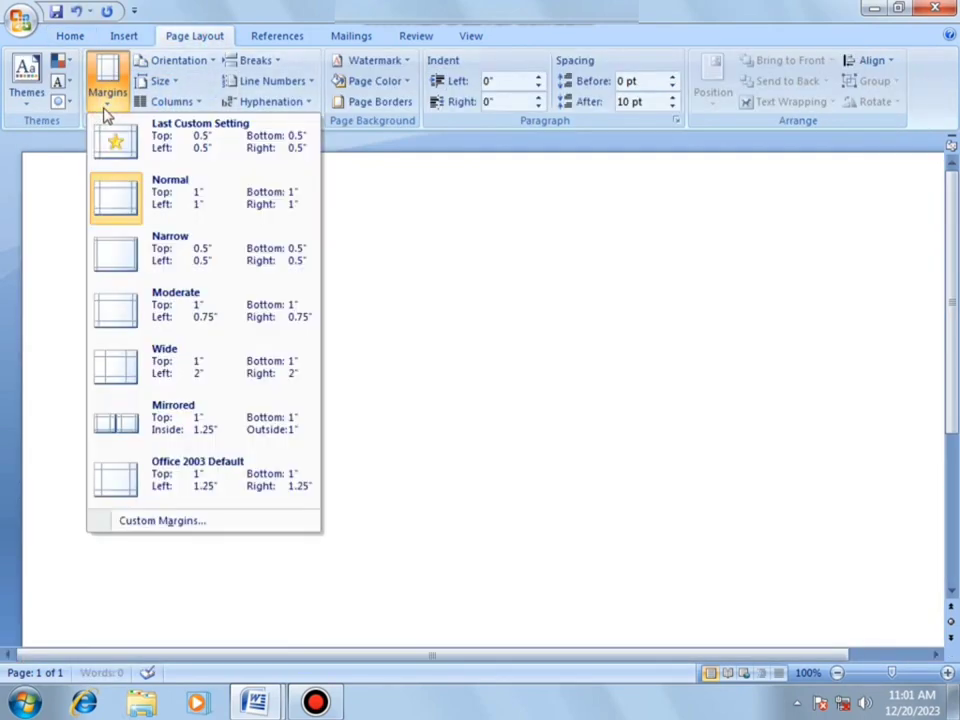
{"action": "left_click", "coordinate": [135, 251]}
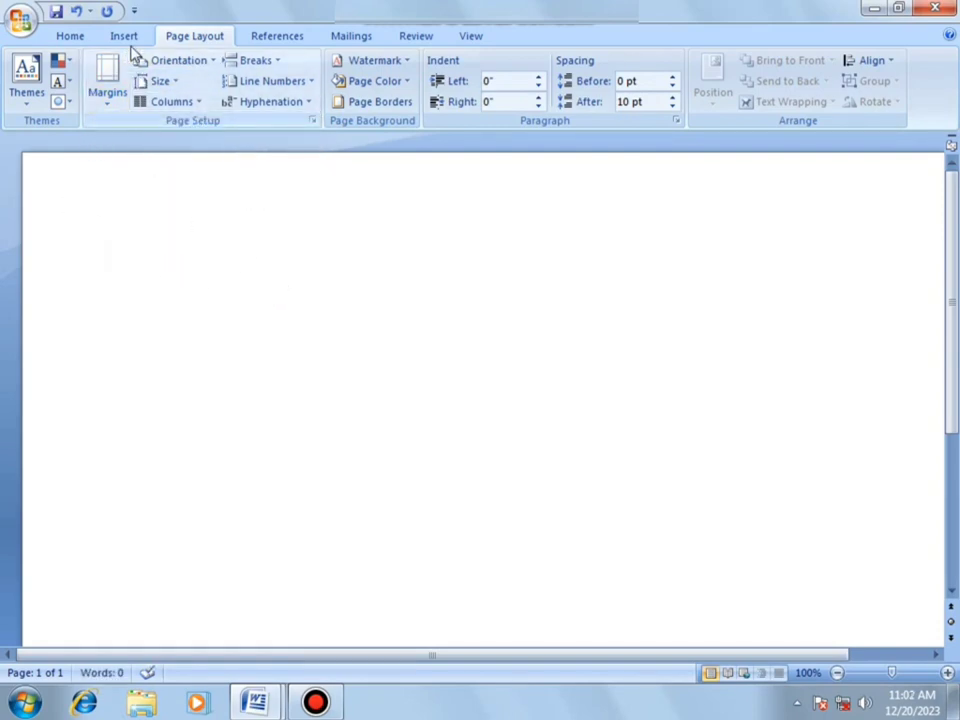
Draw a rectangle about 2.29 by 3 inches near the page's top-left corner
{"action": "left_click", "coordinate": [130, 38]}
{"action": "left_click", "coordinate": [250, 88]}
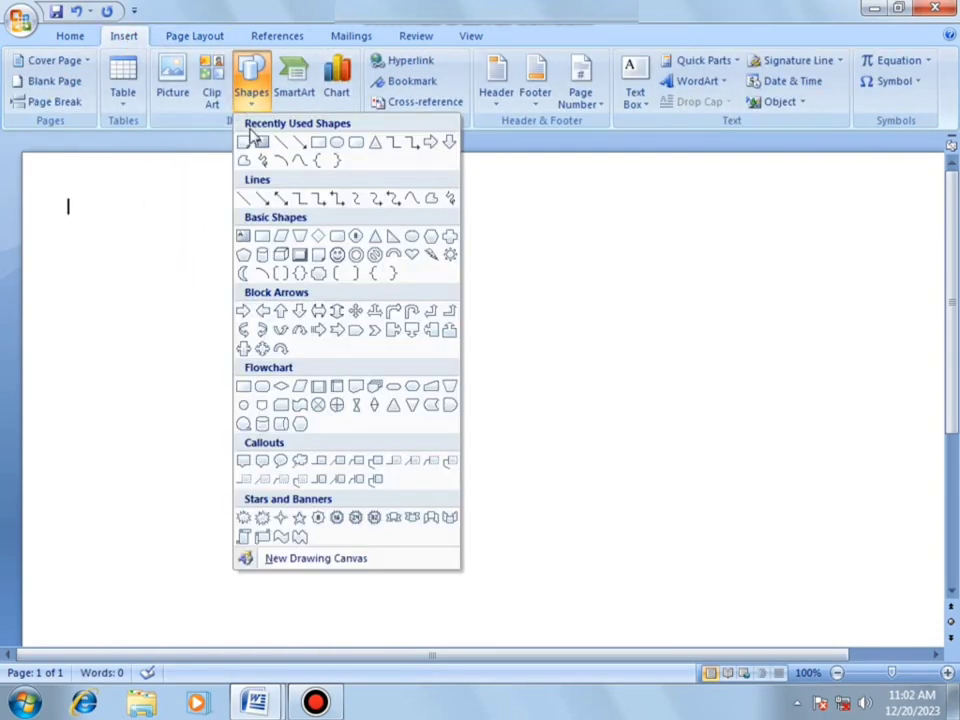
{"action": "left_click", "coordinate": [319, 145]}
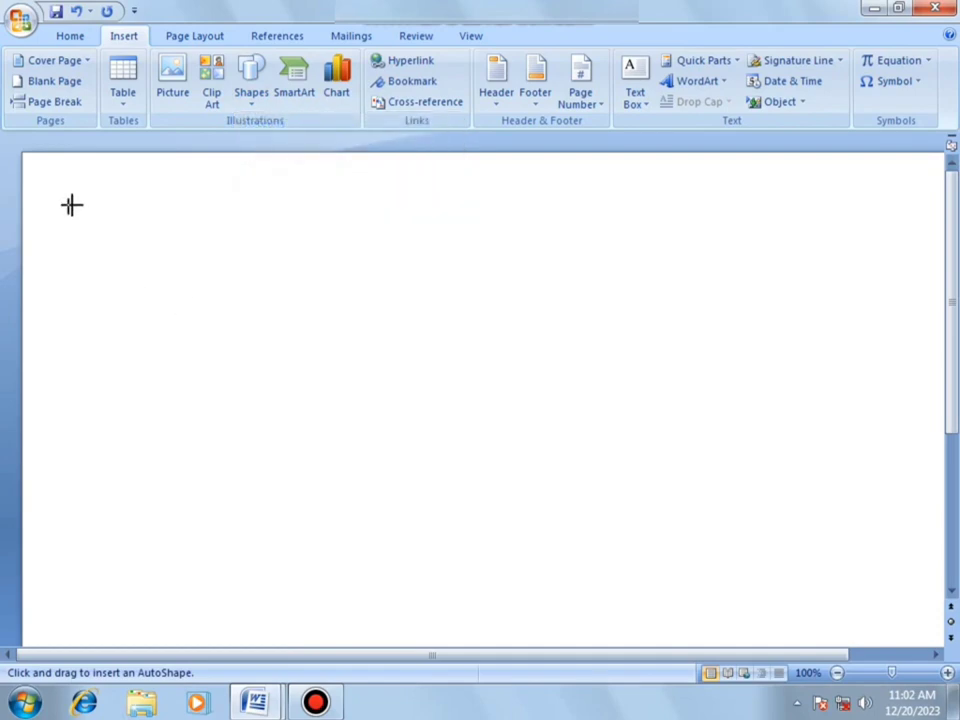
{"action": "left_click_drag", "start_coordinate": [72, 205], "coordinate": [343, 411]}
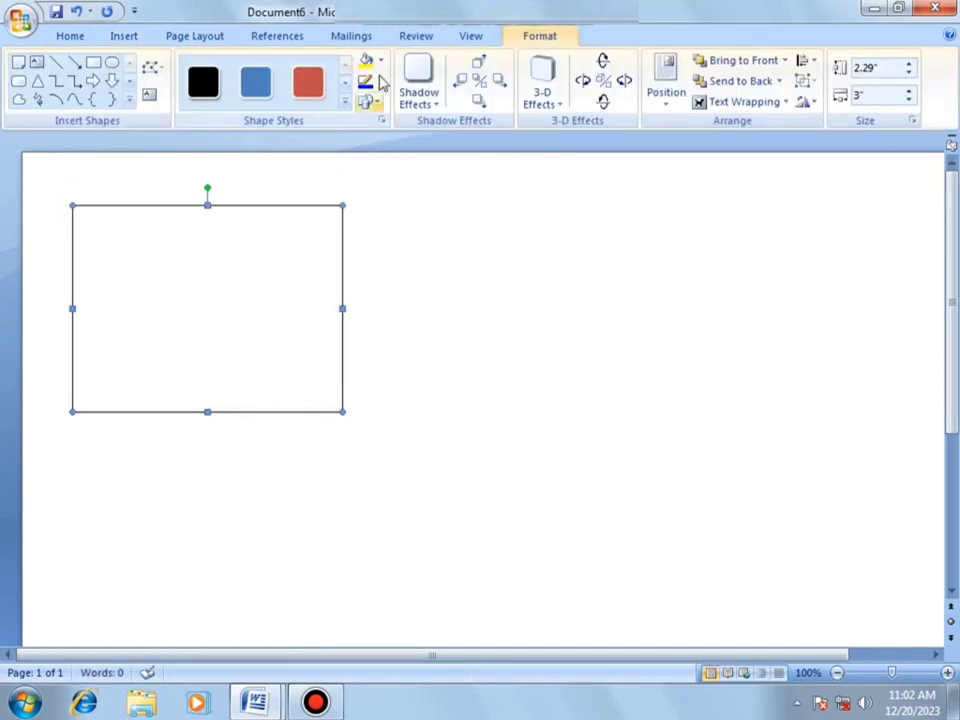
Fill the rectangle with a two-colour vertical gradient, red on the left to dark blue on the right
{"action": "left_click", "coordinate": [380, 60]}
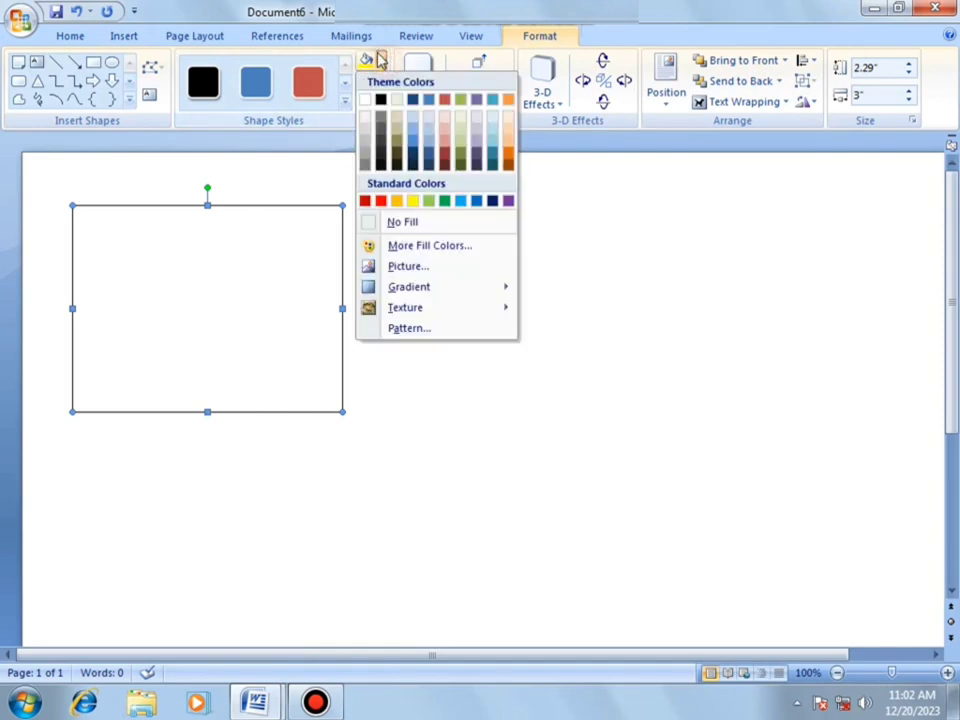
{"action": "mouse_move", "coordinate": [420, 287]}
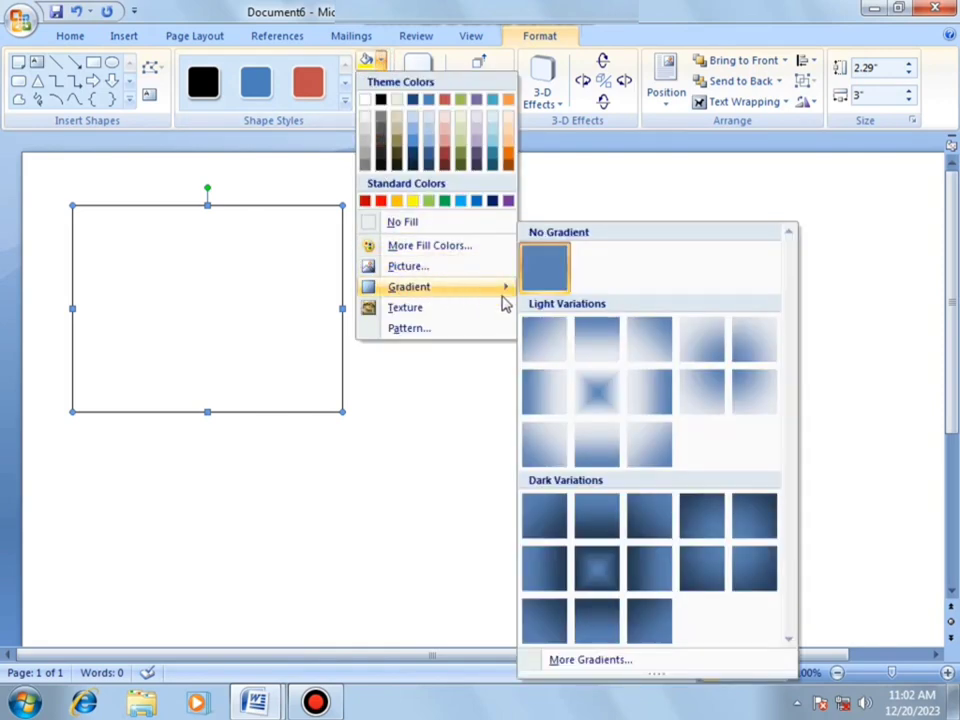
{"action": "left_click", "coordinate": [618, 660]}
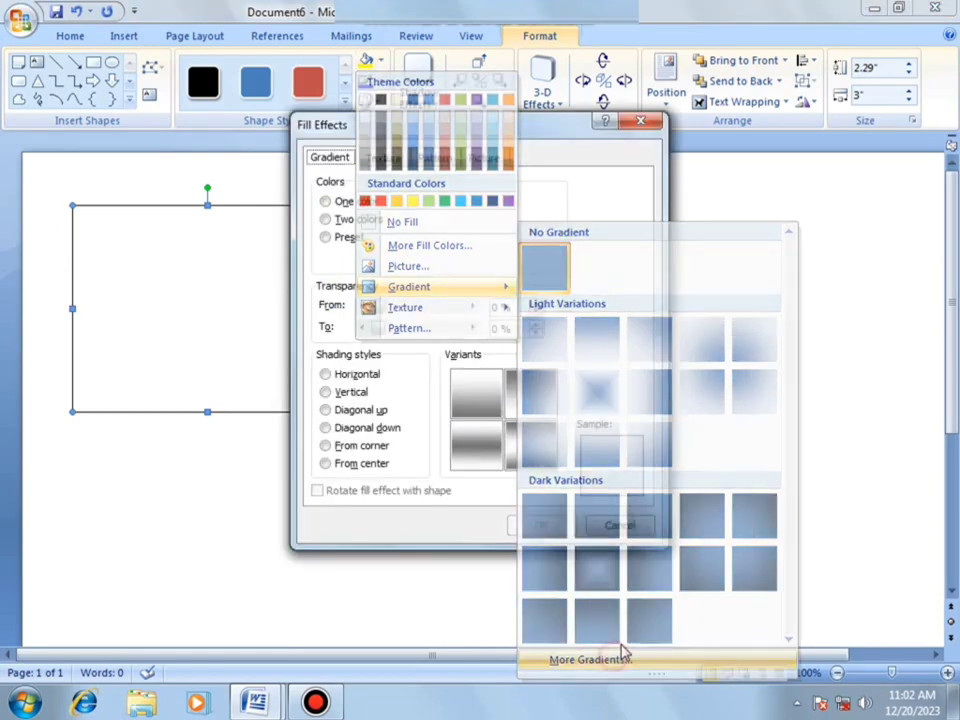
{"action": "left_click", "coordinate": [343, 224]}
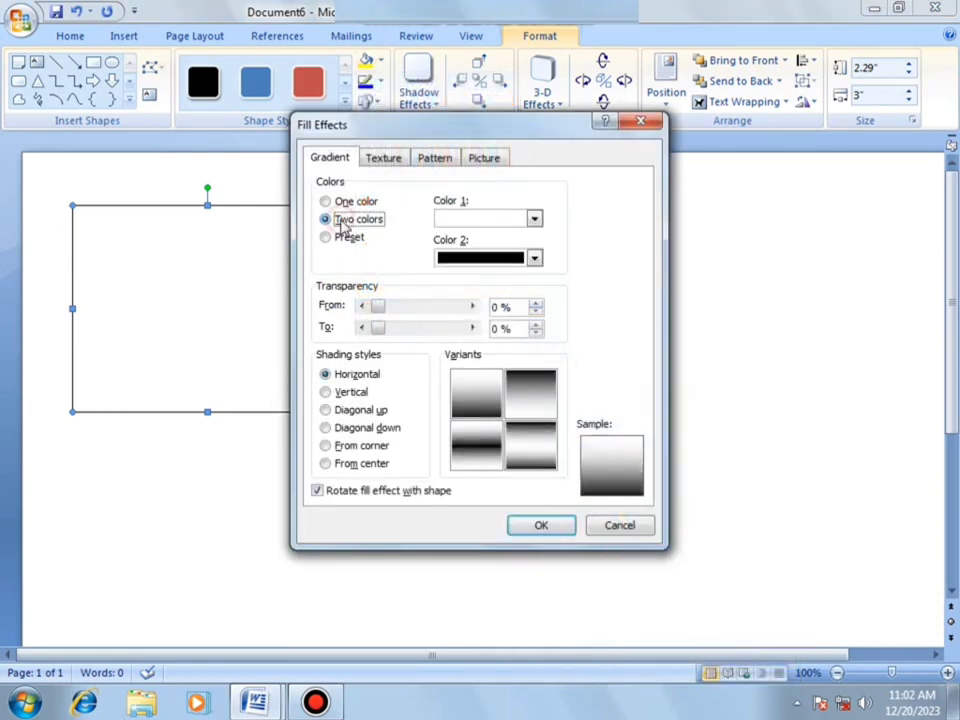
{"action": "left_click", "coordinate": [534, 219]}
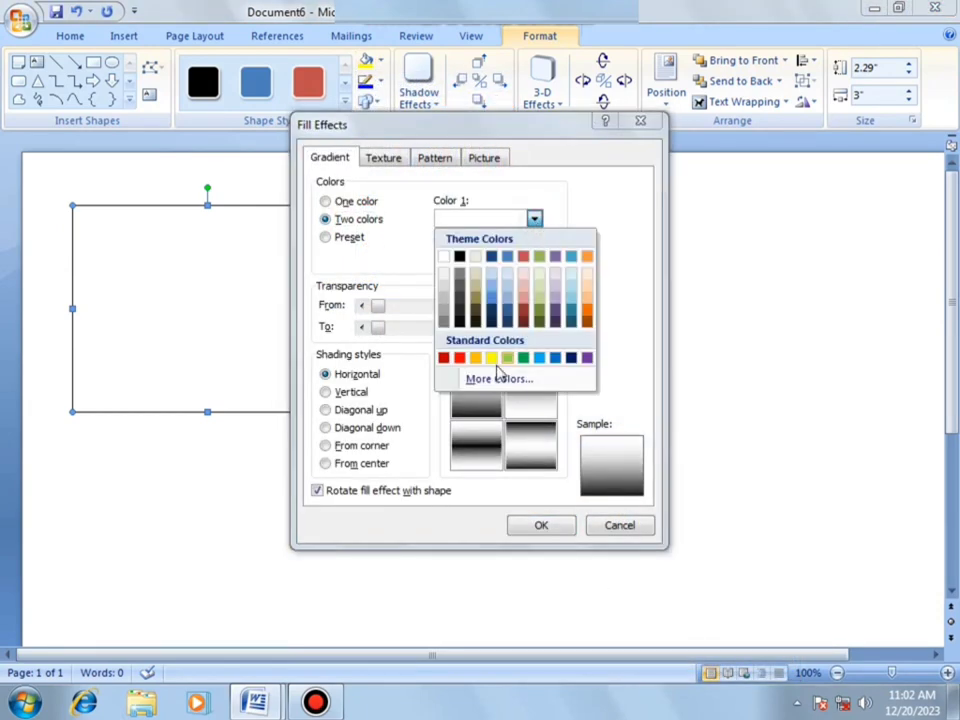
{"action": "left_click", "coordinate": [459, 357]}
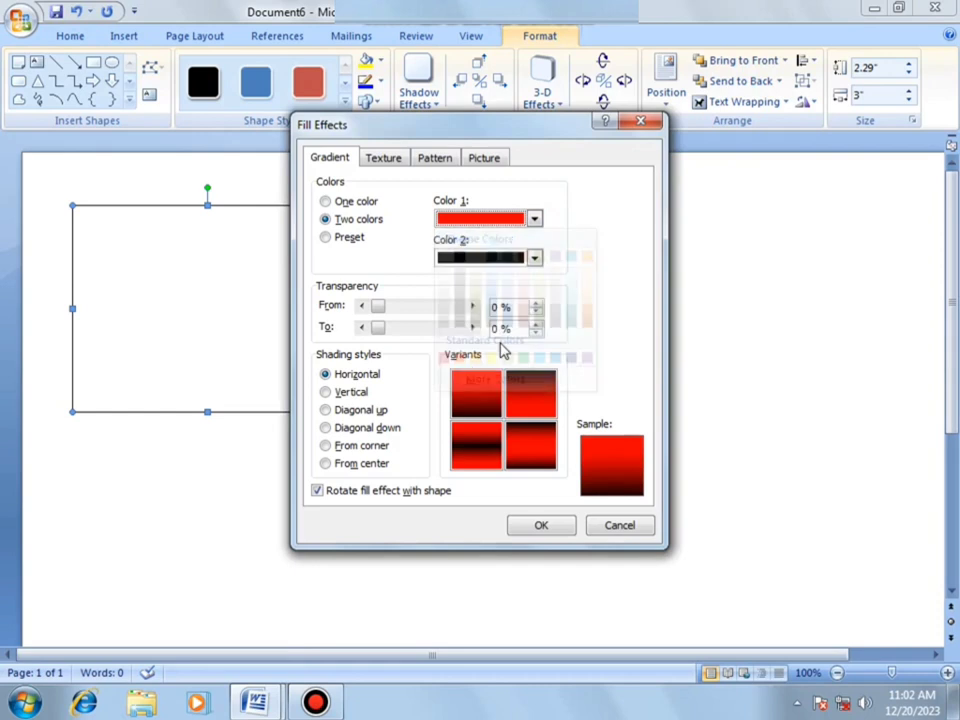
{"action": "left_click", "coordinate": [534, 257]}
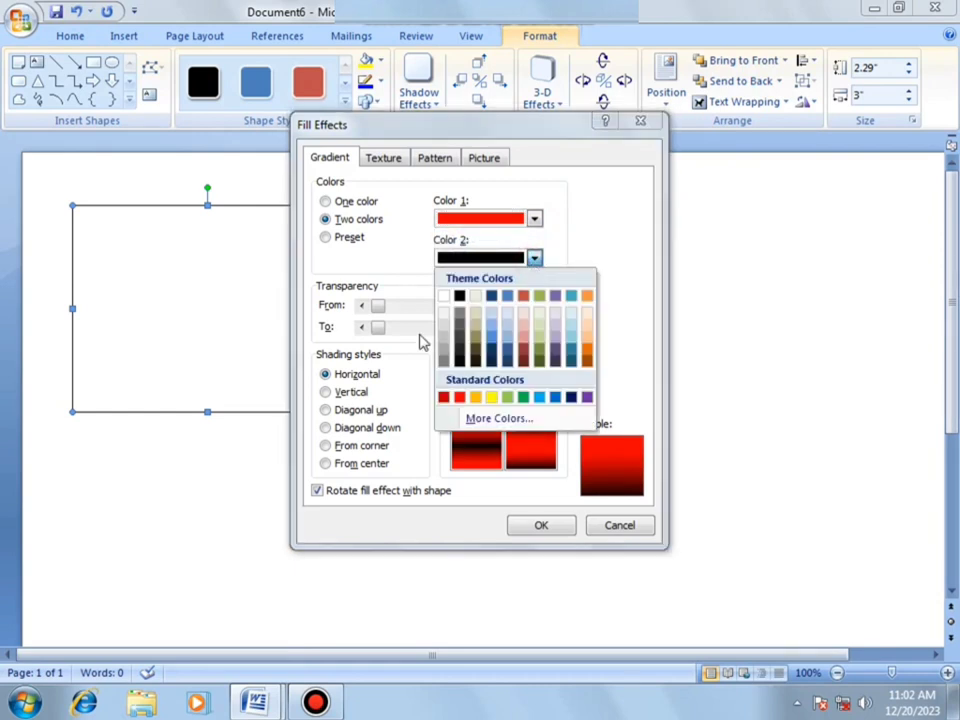
{"action": "left_click", "coordinate": [570, 397]}
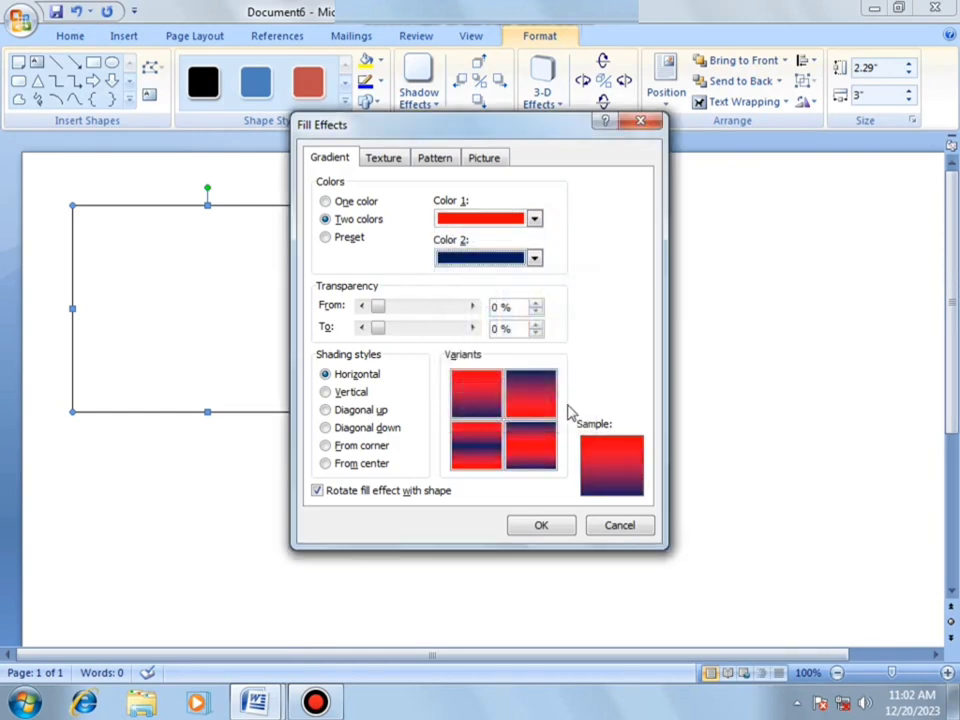
{"action": "left_click", "coordinate": [330, 394]}
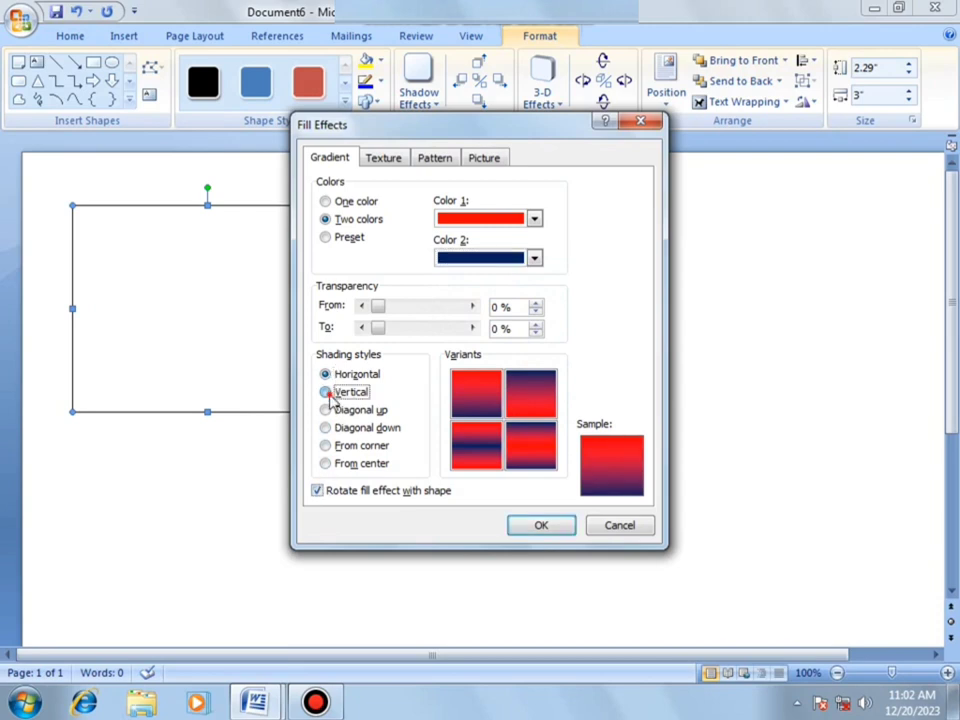
{"action": "left_click", "coordinate": [478, 412]}
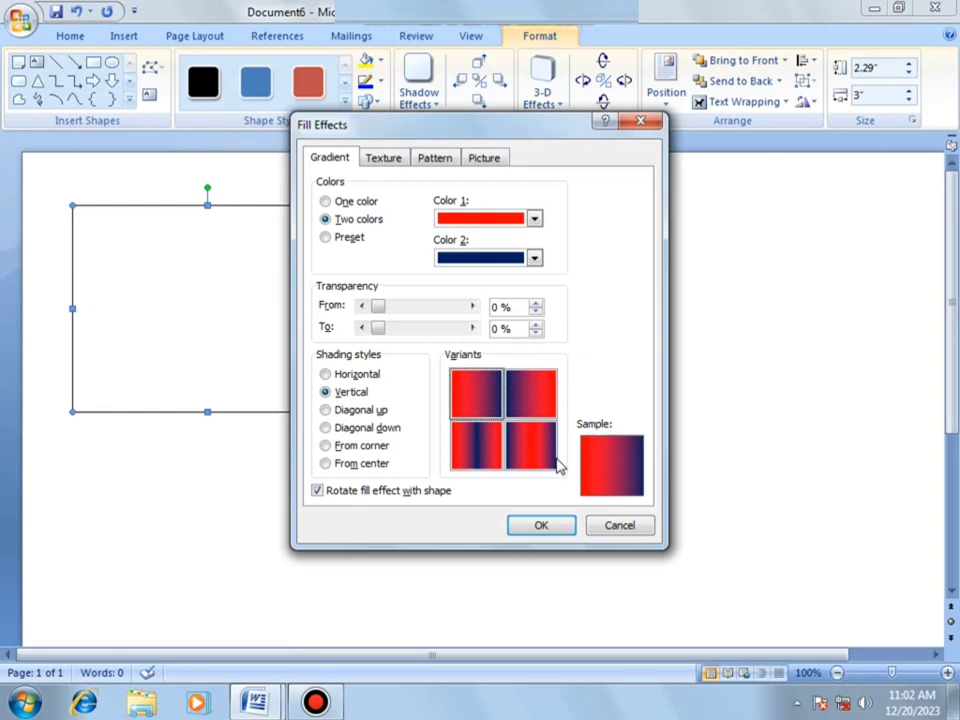
{"action": "left_click", "coordinate": [542, 530]}
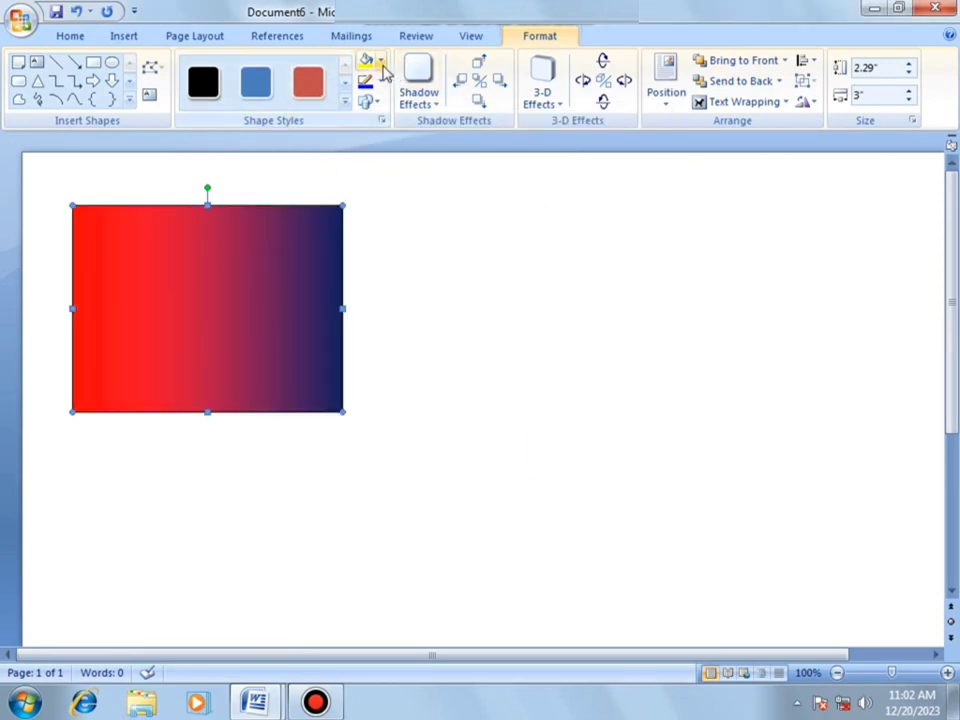
{"action": "left_click", "coordinate": [380, 82]}
Remove the gradient rectangle's outline and draw a folded-corner shape about 2.01 by 2.79 inches inside it
{"action": "left_click", "coordinate": [398, 243]}
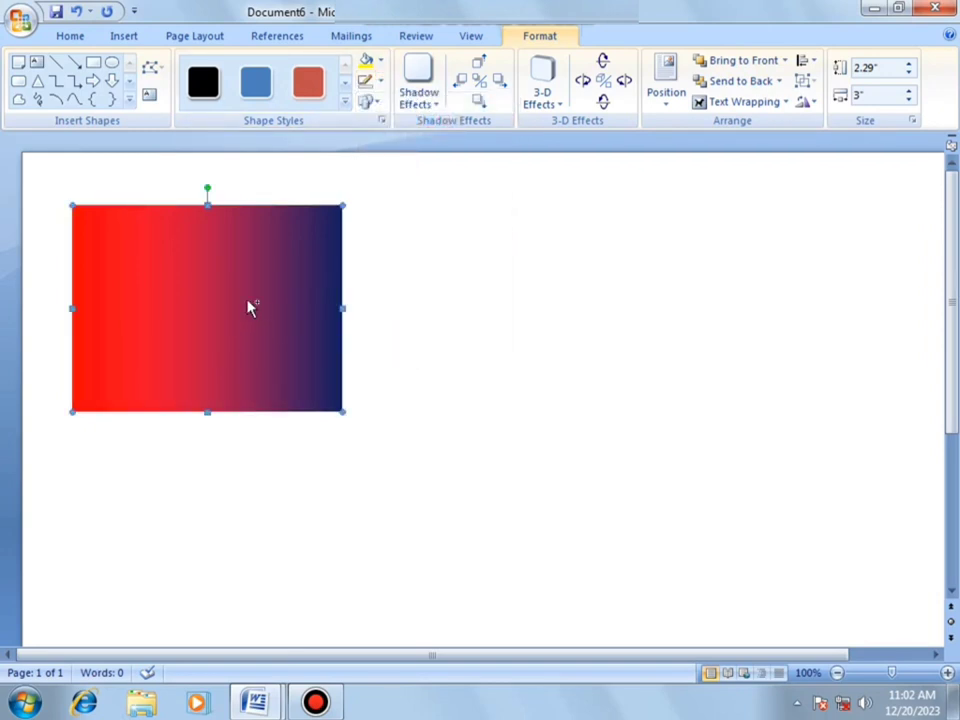
{"action": "scroll", "coordinate": [250, 307], "scroll_direction": "up", "scroll_amount": 5}
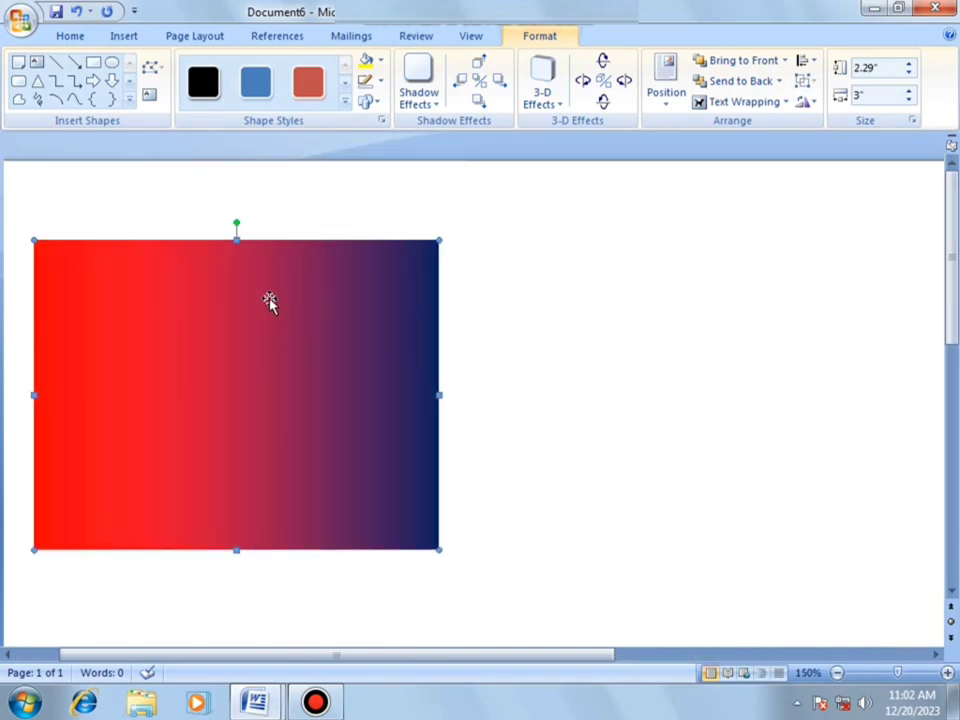
{"action": "left_click", "coordinate": [123, 37]}
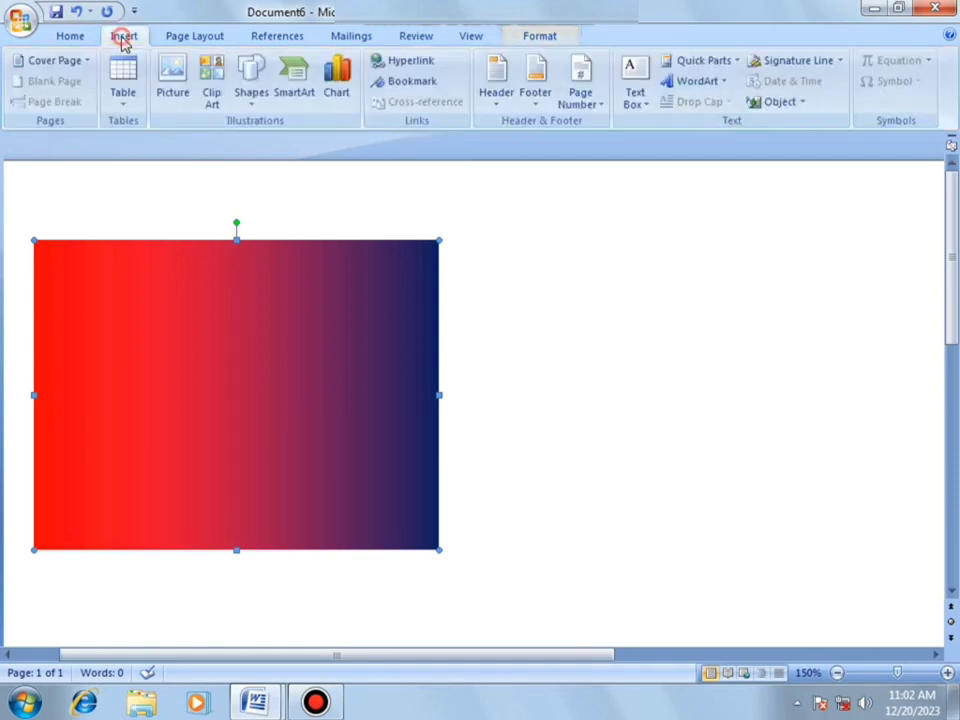
{"action": "left_click", "coordinate": [253, 98]}
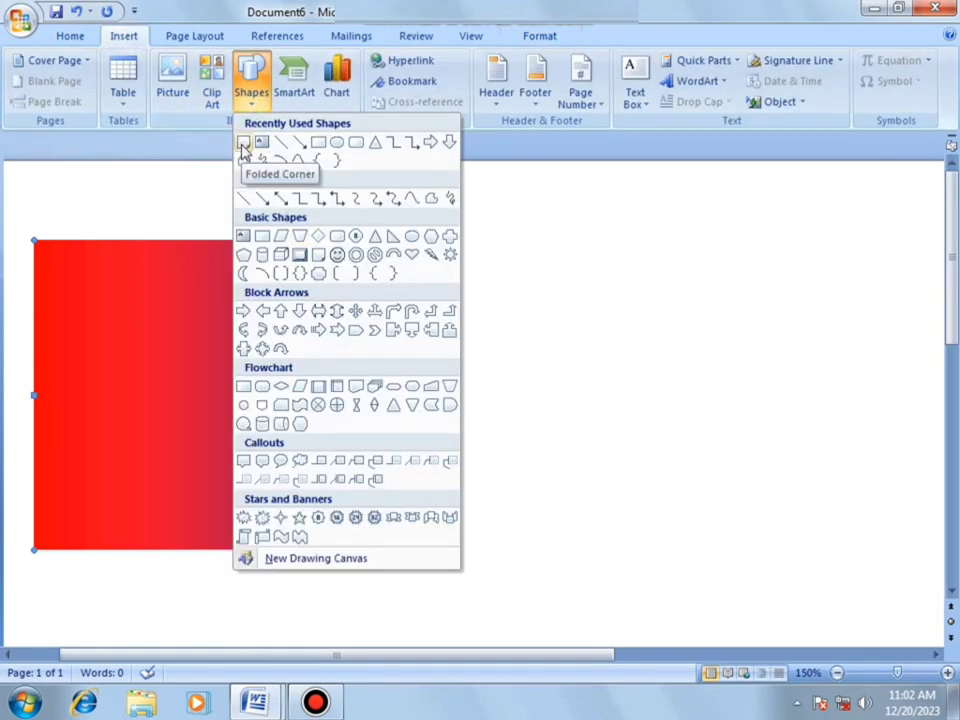
{"action": "left_click", "coordinate": [243, 145]}
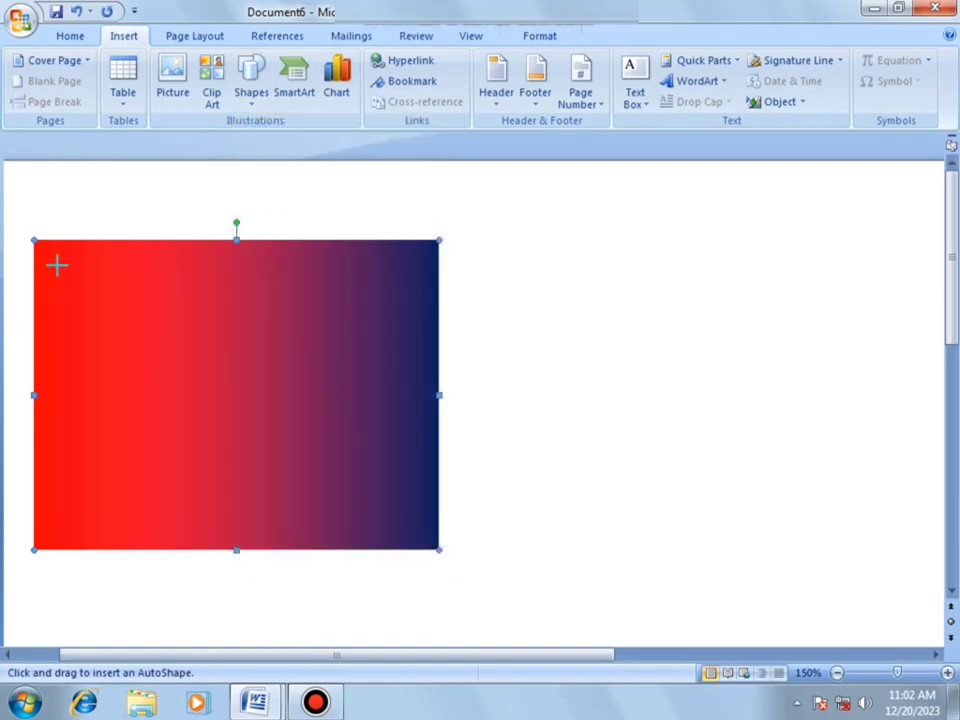
{"action": "left_click_drag", "start_coordinate": [47, 260], "coordinate": [416, 530]}
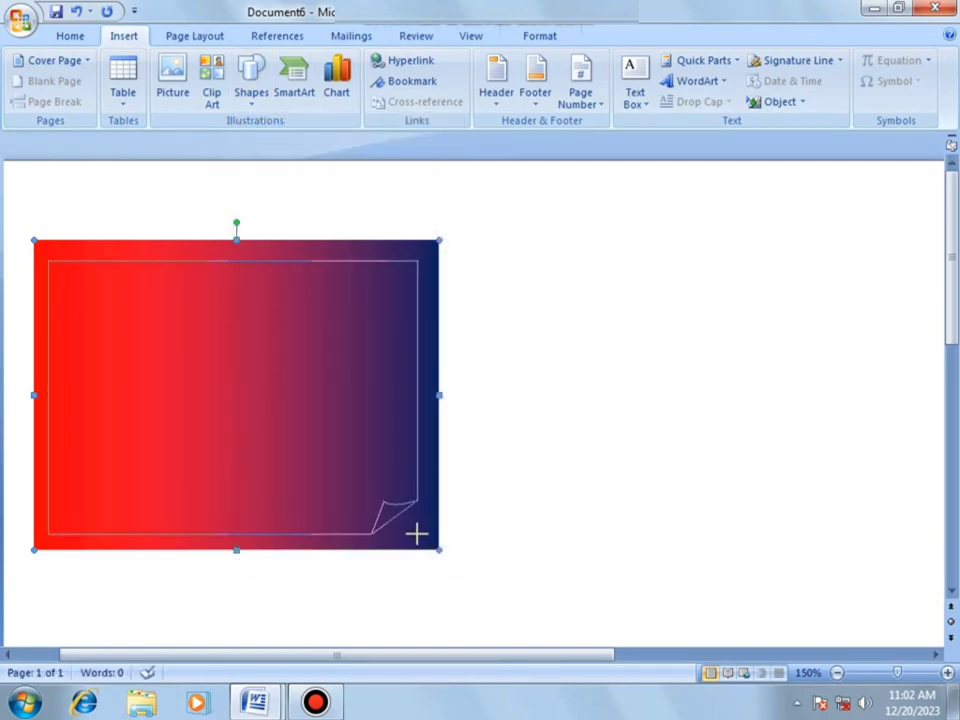
{"action": "left_click_drag", "start_coordinate": [416, 530], "coordinate": [424, 533]}
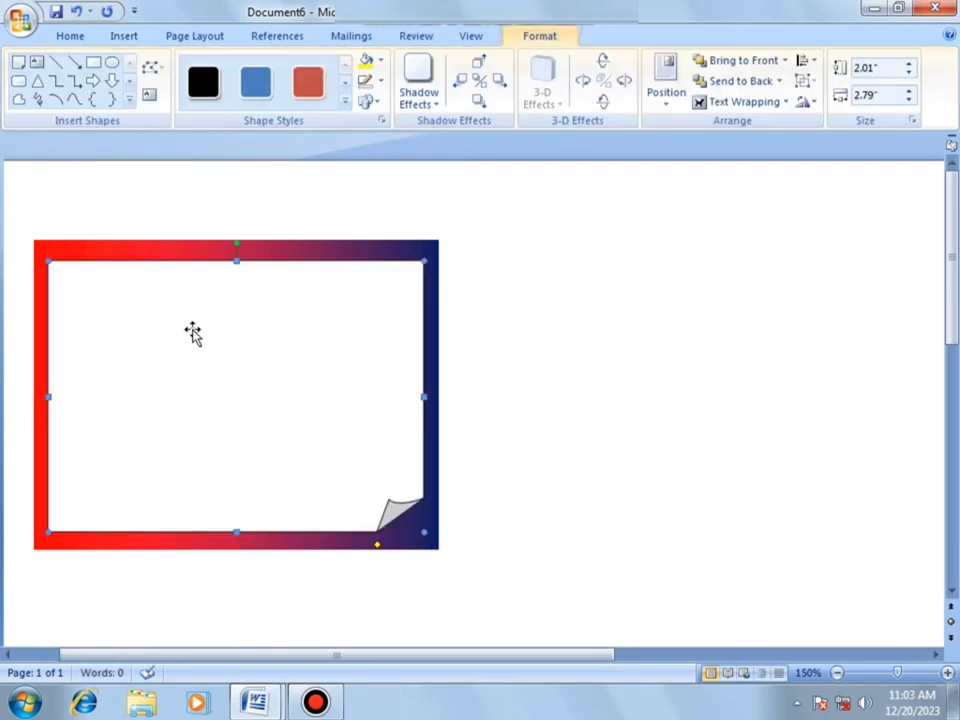
Remove the outline from the white folded-corner shape
{"action": "left_click", "coordinate": [380, 81]}
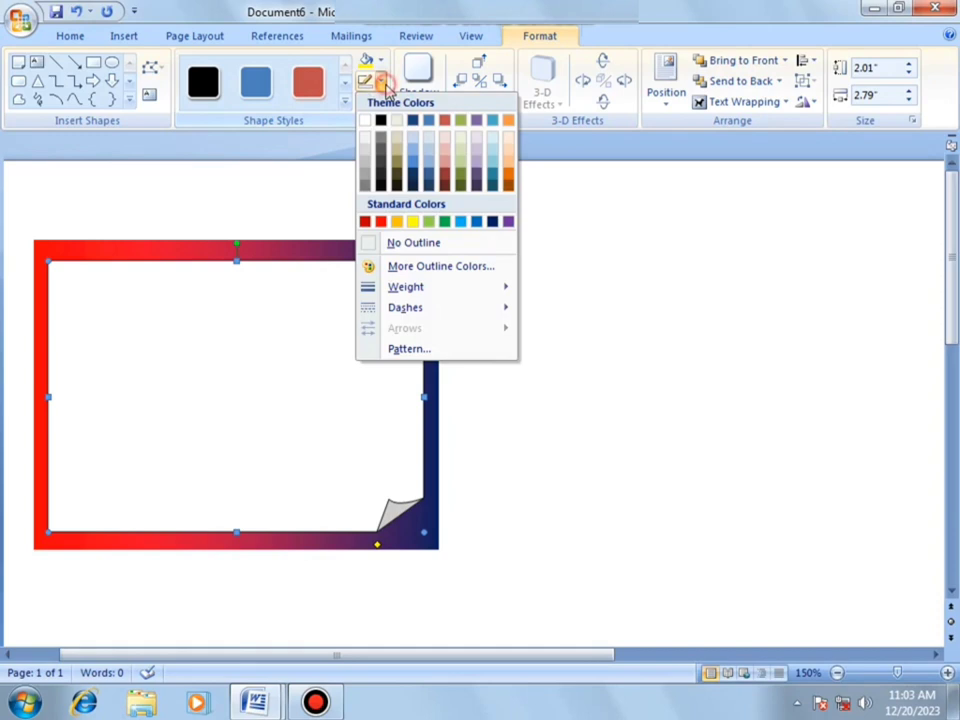
{"action": "left_click", "coordinate": [420, 243]}
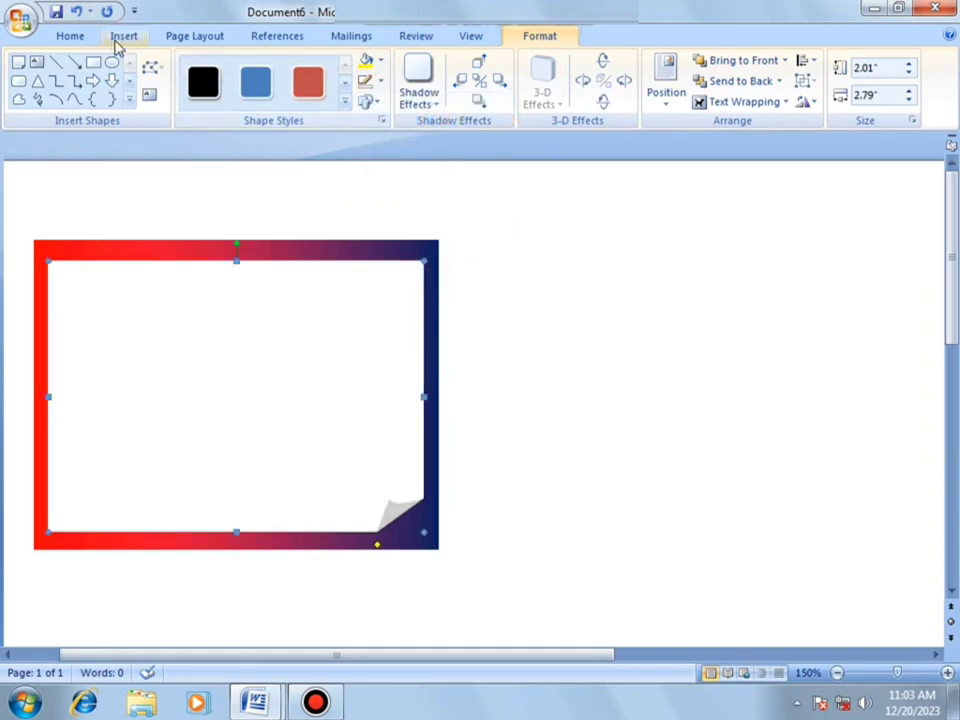
{"action": "left_click", "coordinate": [119, 42]}
{"action": "left_click", "coordinate": [247, 95]}
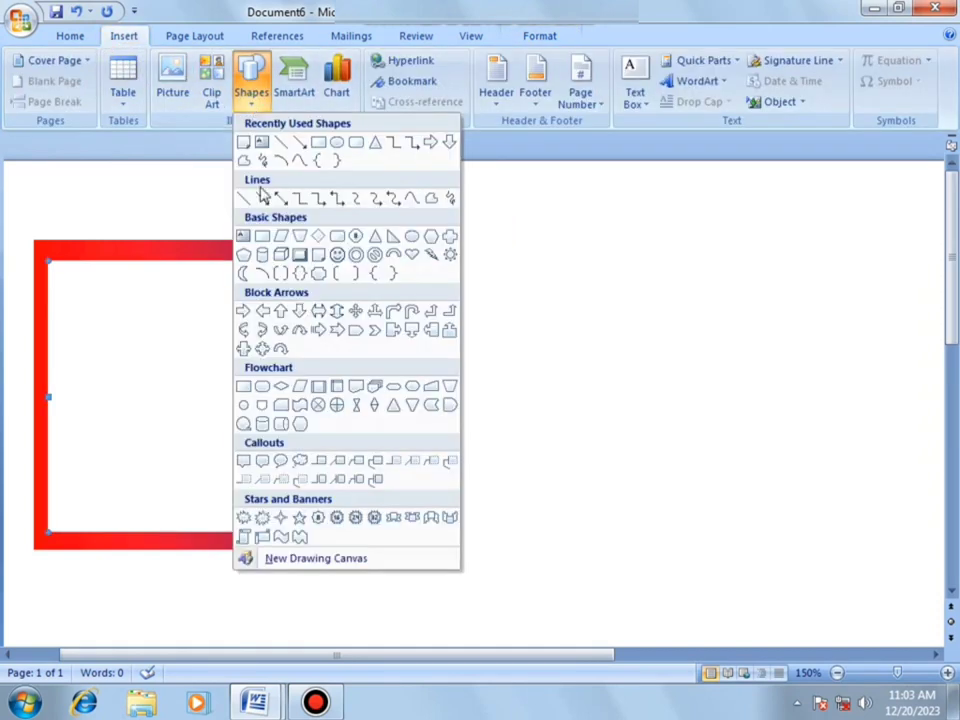
Draw a text box in the frame and type dotted Name, Roll No, Sec, Subject, Address, Class Teacher fields
{"action": "left_click", "coordinate": [261, 143]}
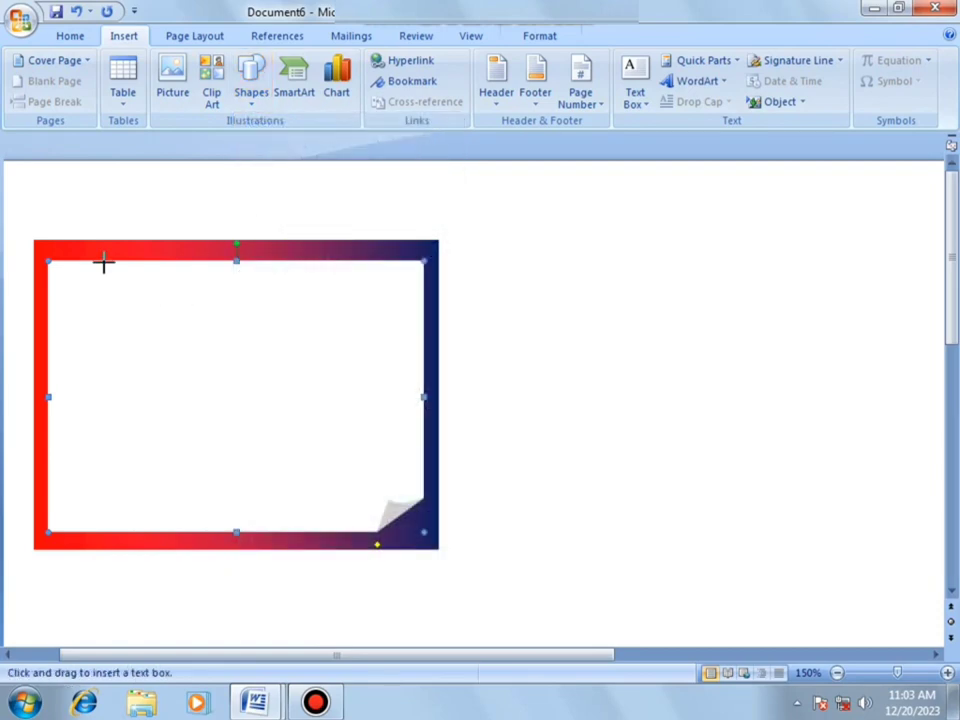
{"action": "left_click_drag", "start_coordinate": [53, 265], "coordinate": [326, 535]}
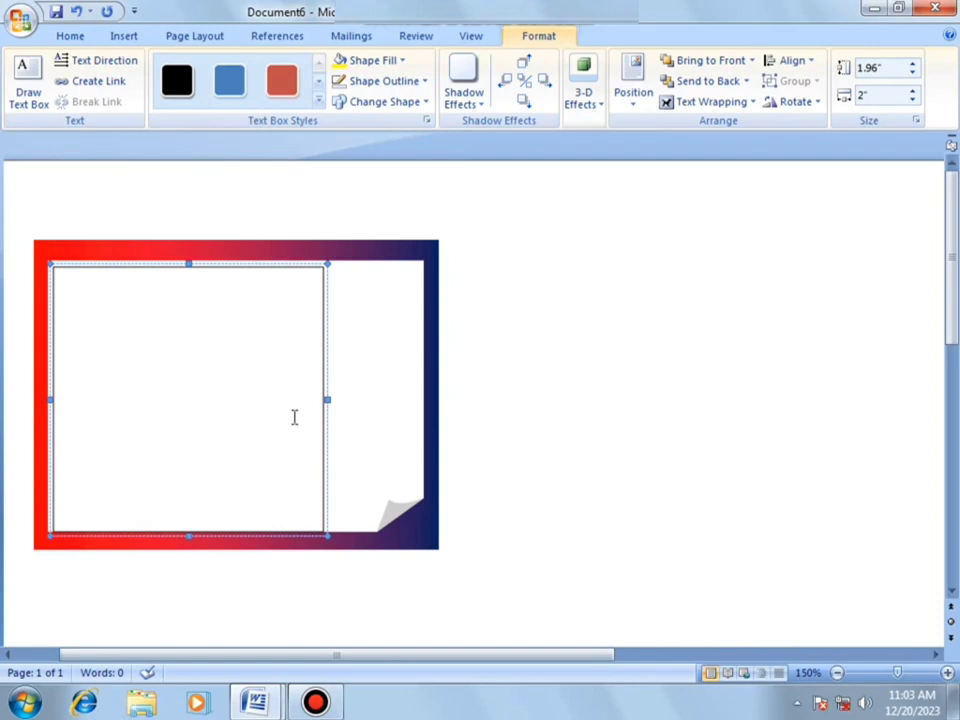
{"action": "type", "text": "Name"}
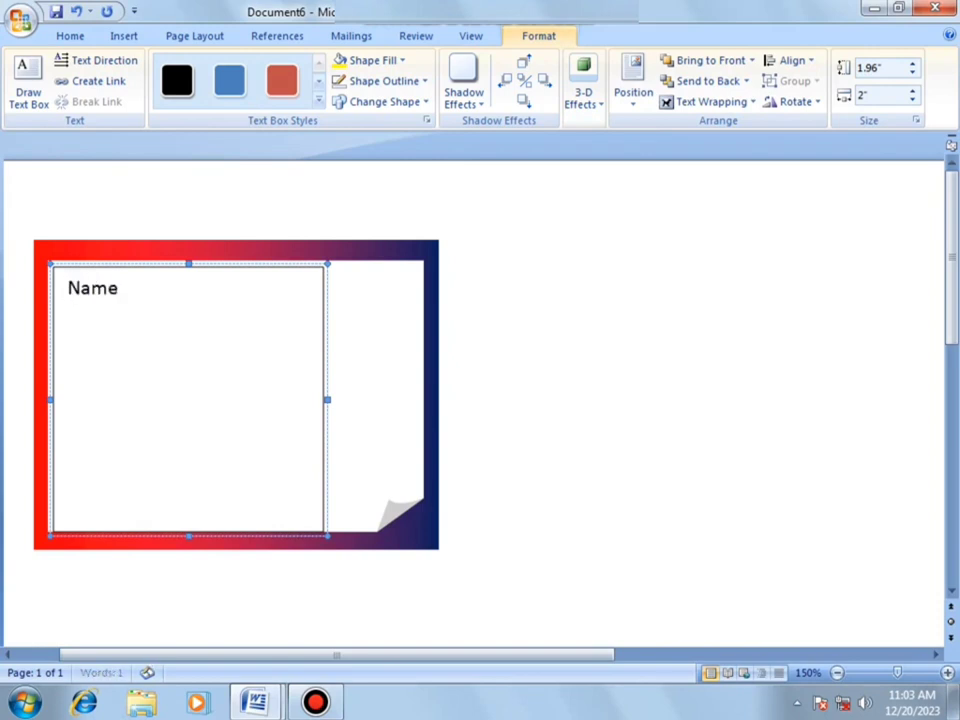
{"action": "type", "text": ": ."}
{"action": "type", "text": ".................."}
{"action": "key", "text": "Return"}
{"action": "type", "text": "R"}
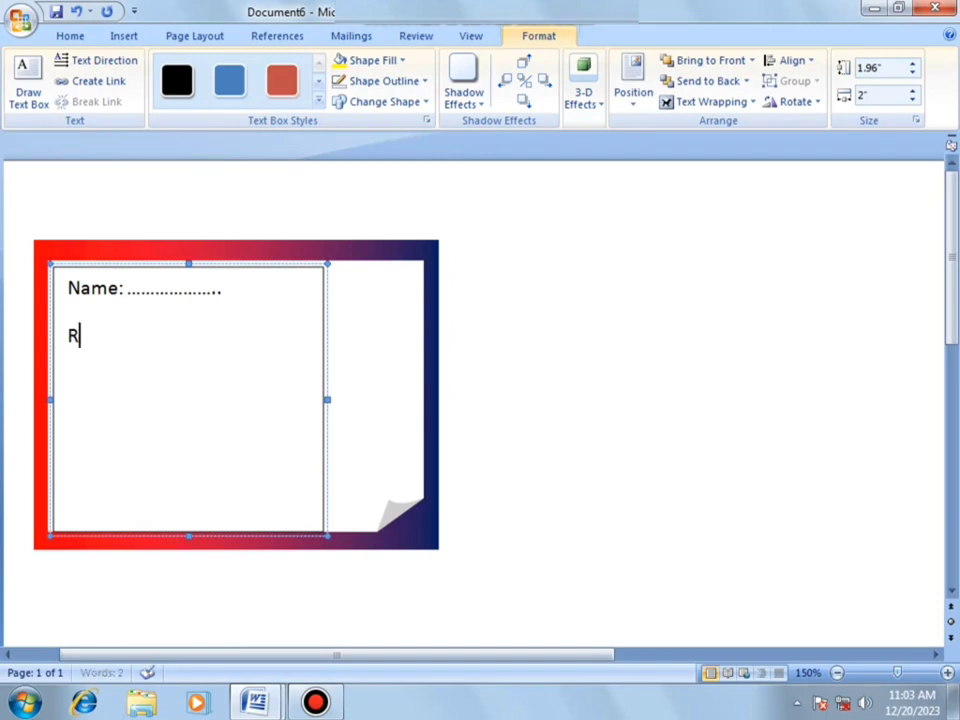
{"action": "type", "text": "oll No"}
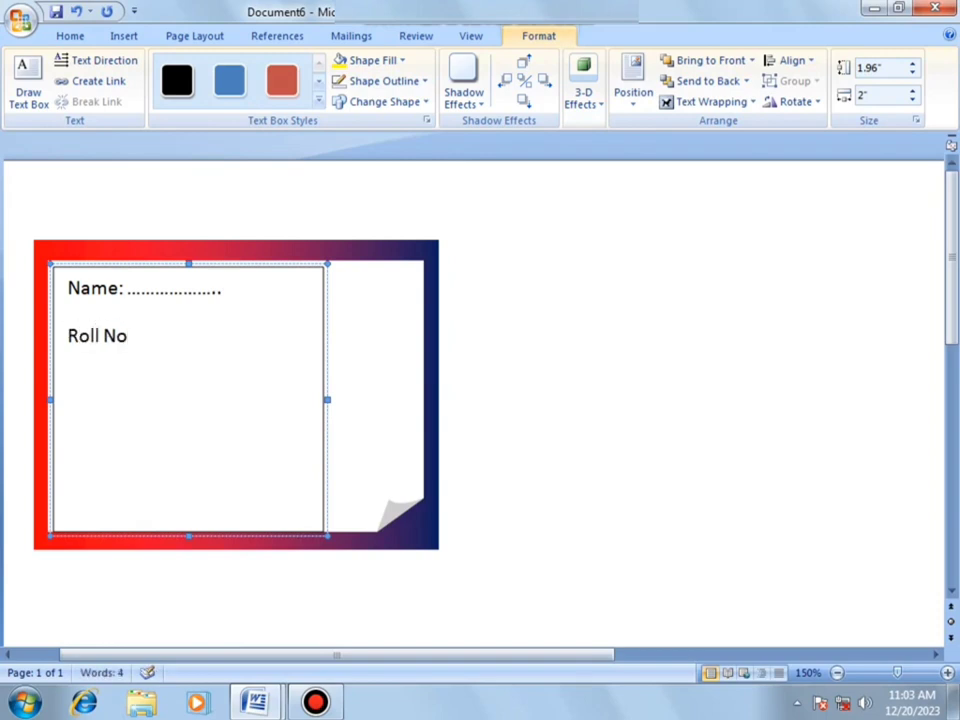
{"action": "type", "text": ": ............"}
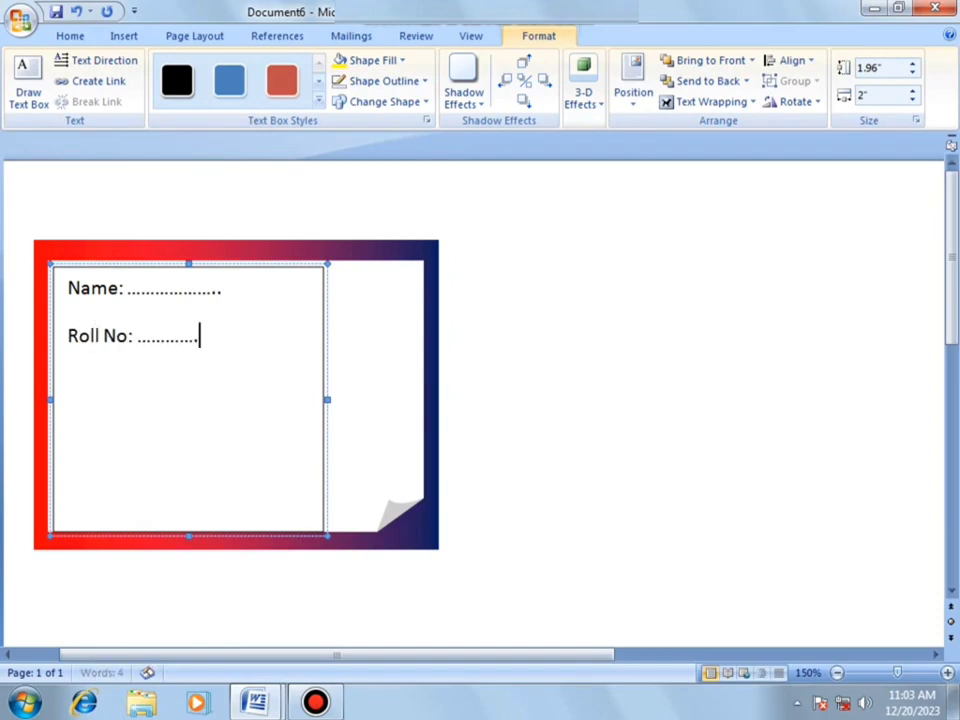
{"action": "type", "text": " Se"}
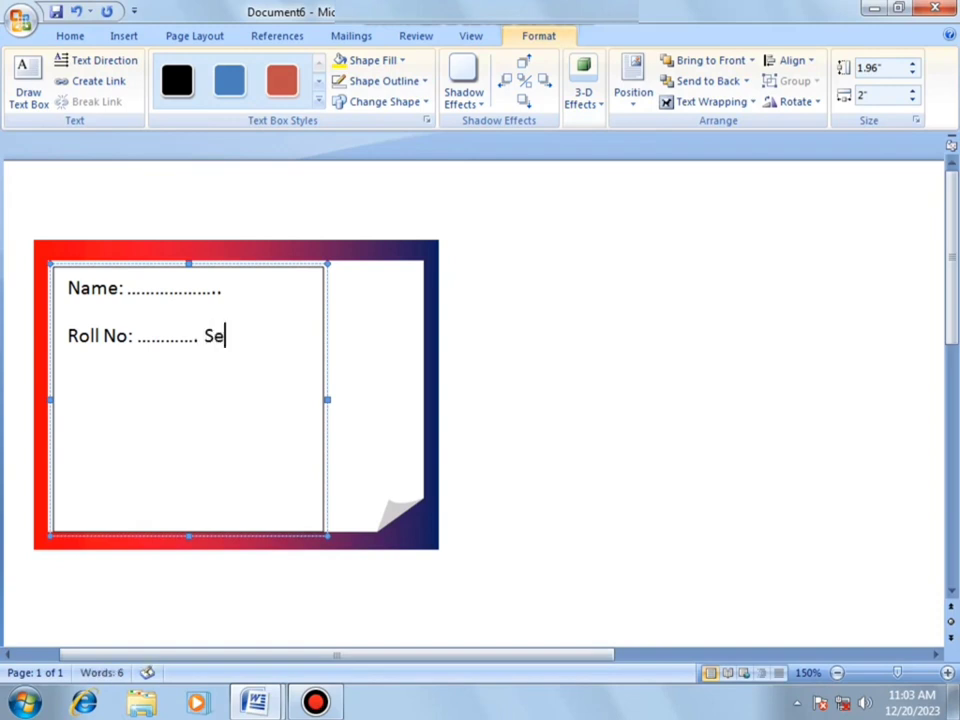
{"action": "type", "text": "c...."}
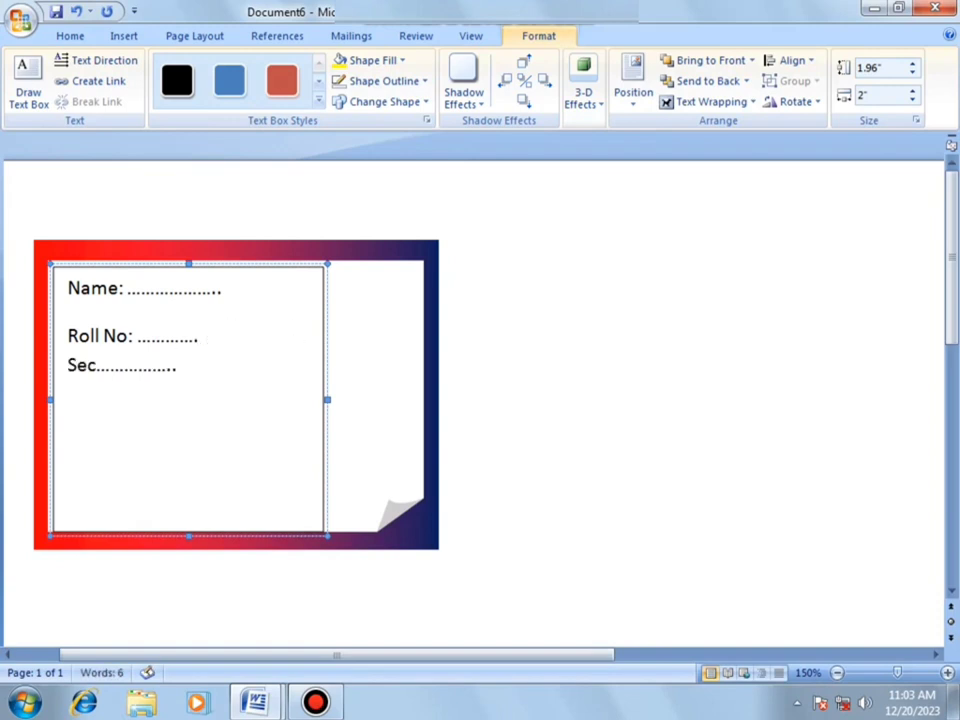
{"action": "key", "text": "BackSpace"}
{"action": "key", "text": "Return"}
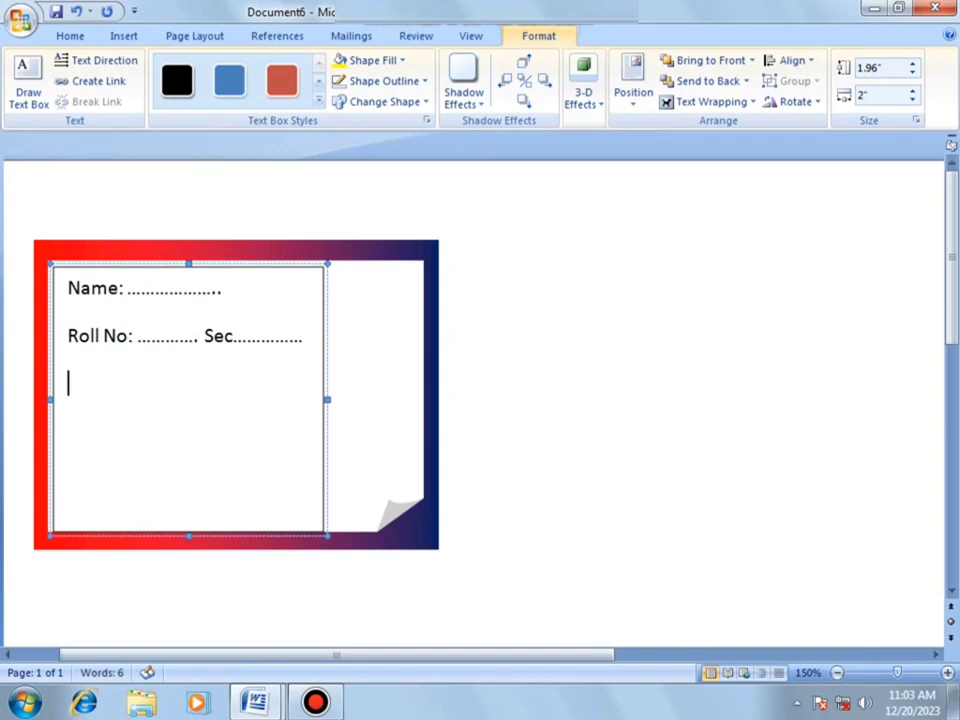
{"action": "type", "text": "S"}
{"action": "type", "text": "ject"}
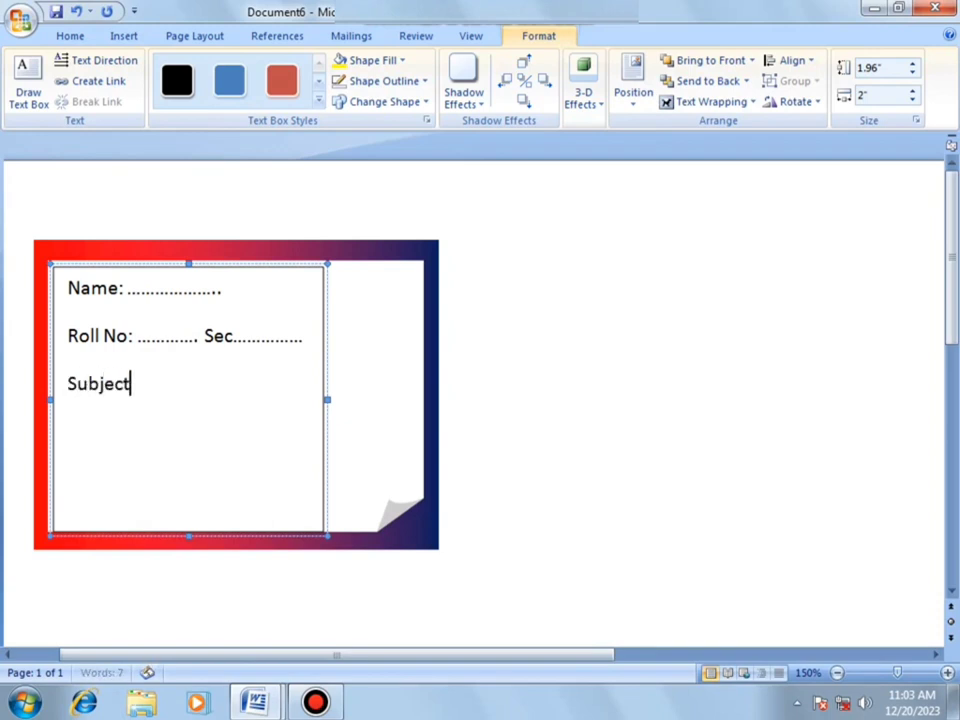
{"action": "type", "text": "........................"}
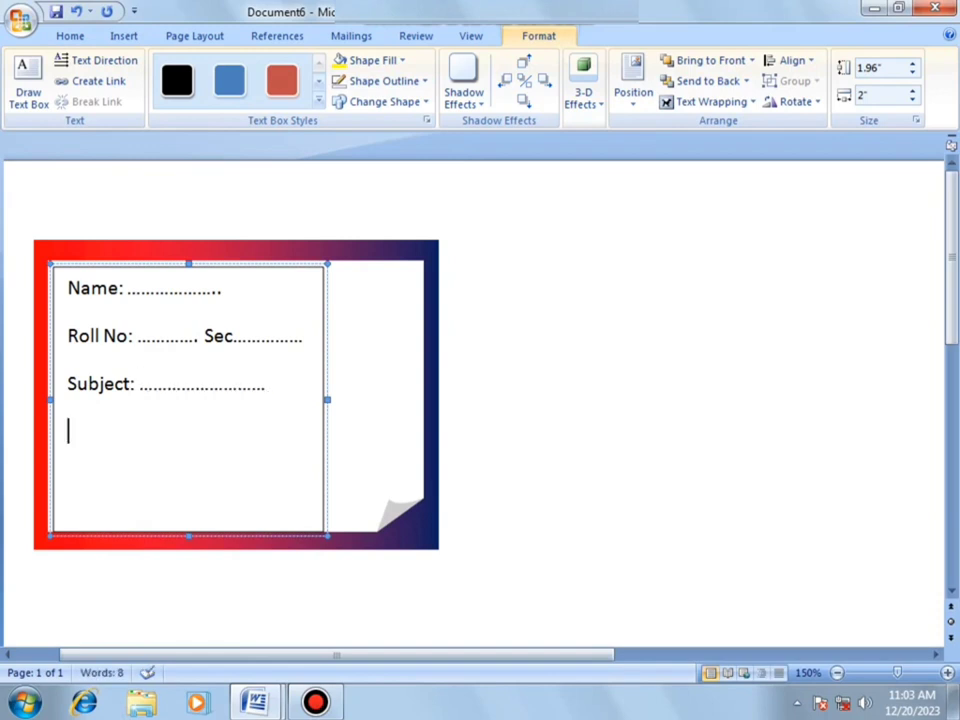
{"action": "type", "text": "Addres"}
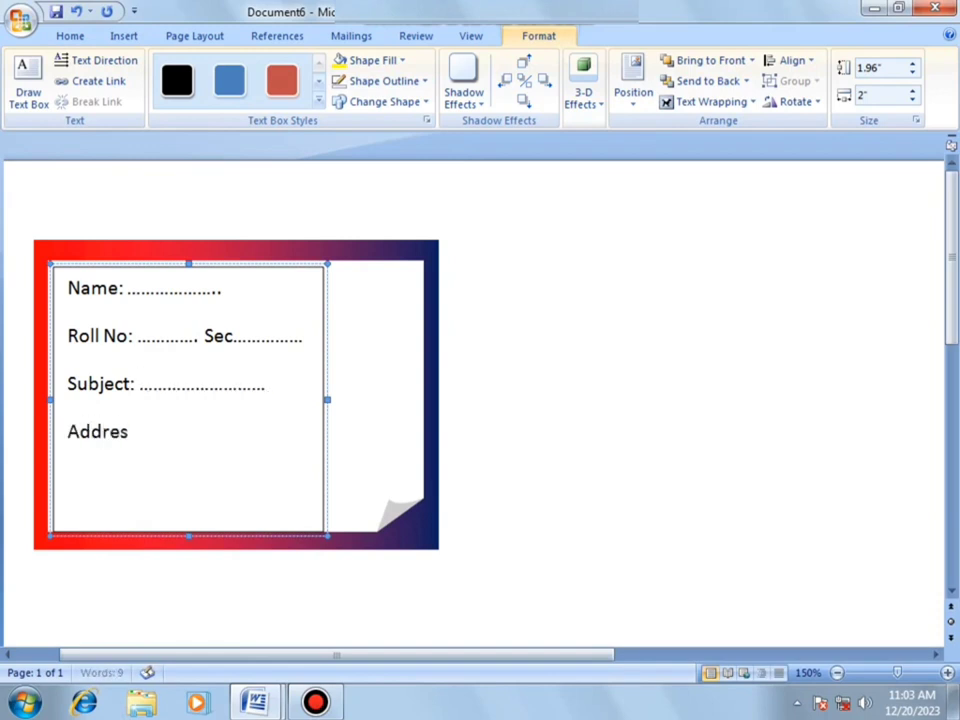
{"action": "type", "text": "s: "}
{"action": "type", "text": ".................."}
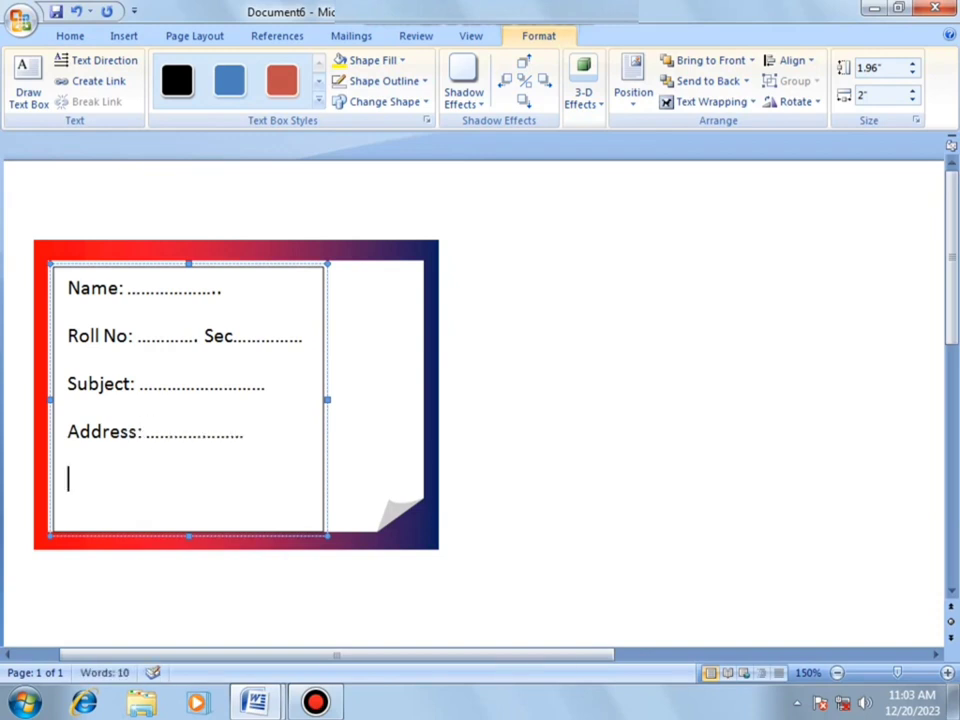
{"action": "type", "text": "Cla"}
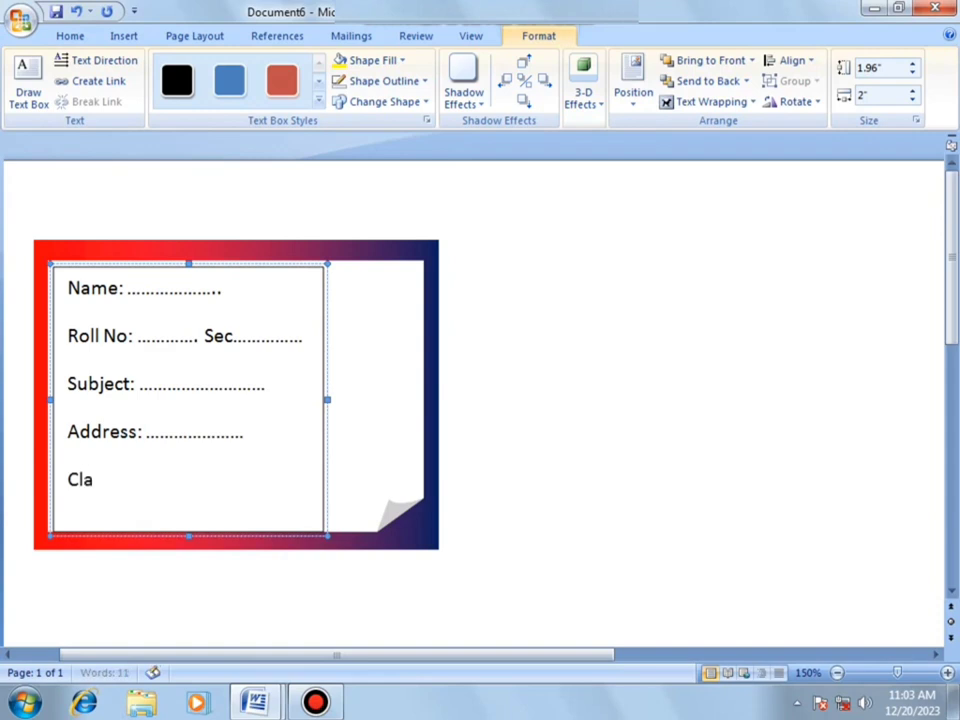
{"action": "type", "text": "ss Teache"}
{"action": "type", "text": "r: ...."}
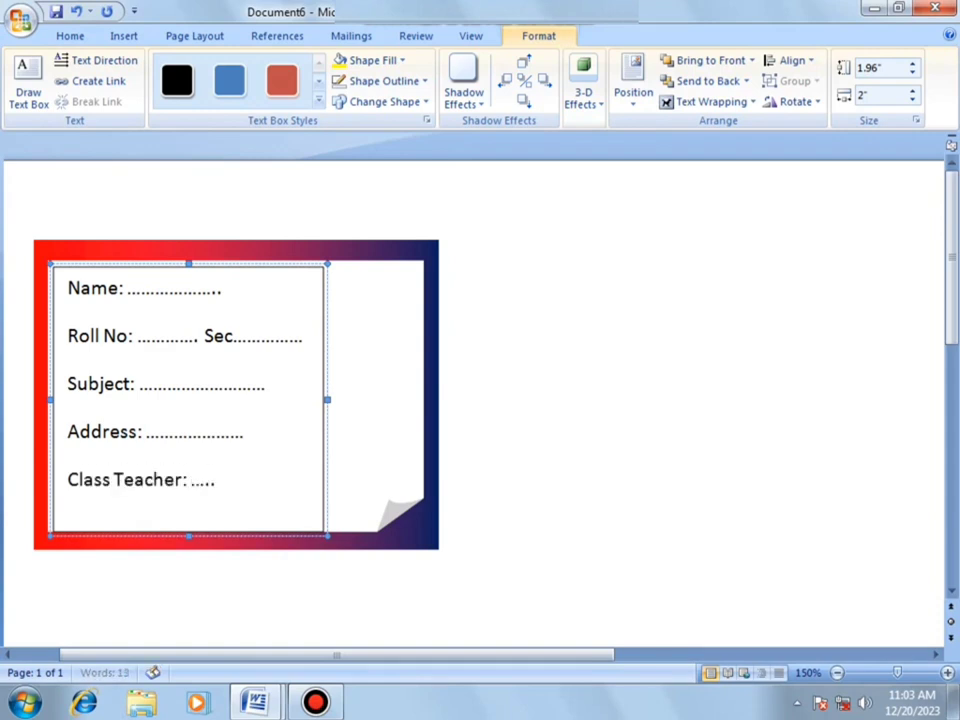
{"action": "type", "text": "..........."}
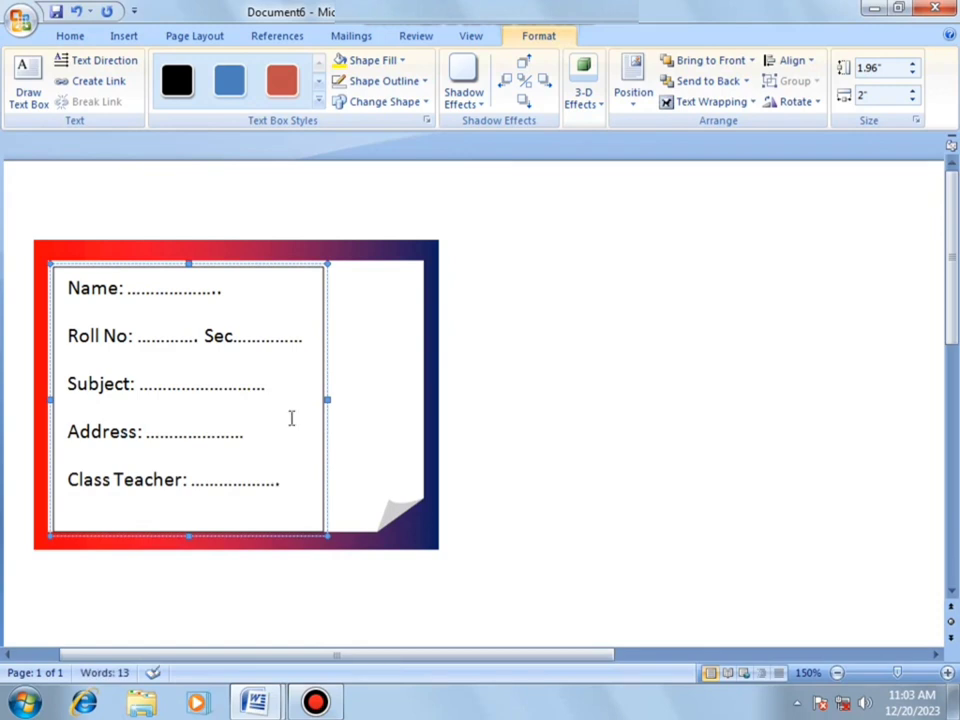
Remove the text box's border and draw a tall rectangle on the card's right side
{"action": "left_click", "coordinate": [419, 90]}
{"action": "left_click", "coordinate": [383, 245]}
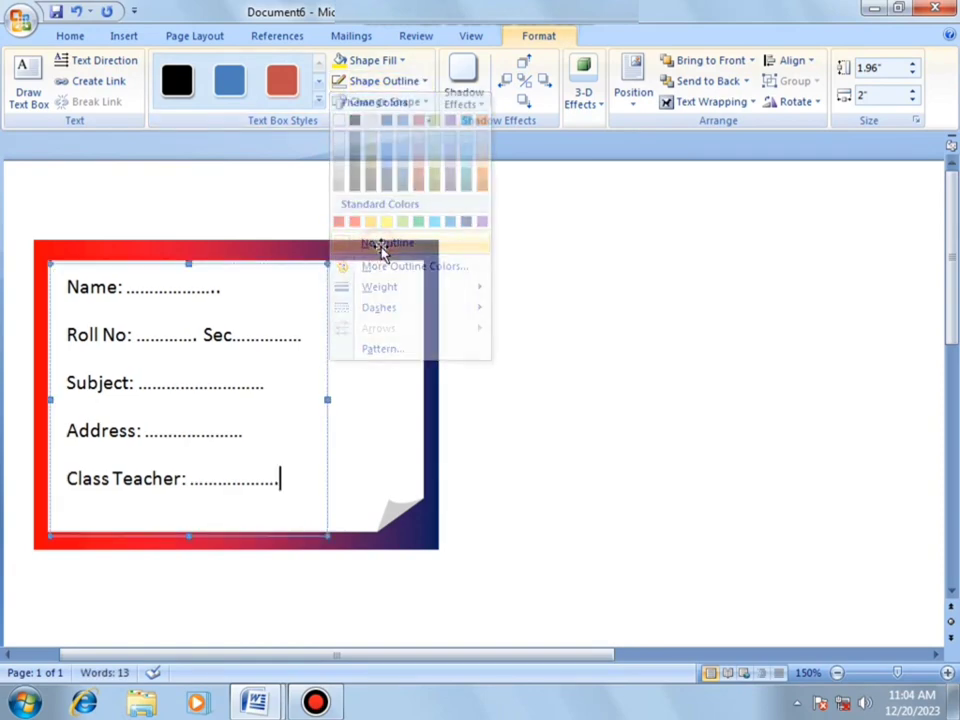
{"action": "left_click", "coordinate": [124, 38]}
{"action": "left_click", "coordinate": [251, 85]}
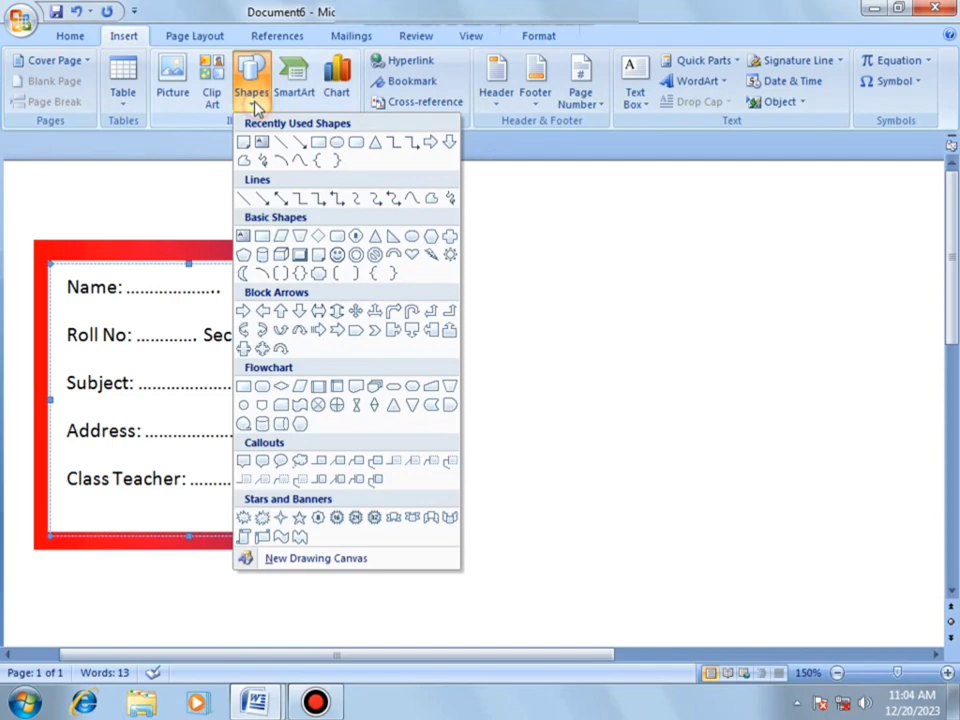
{"action": "left_click", "coordinate": [316, 145]}
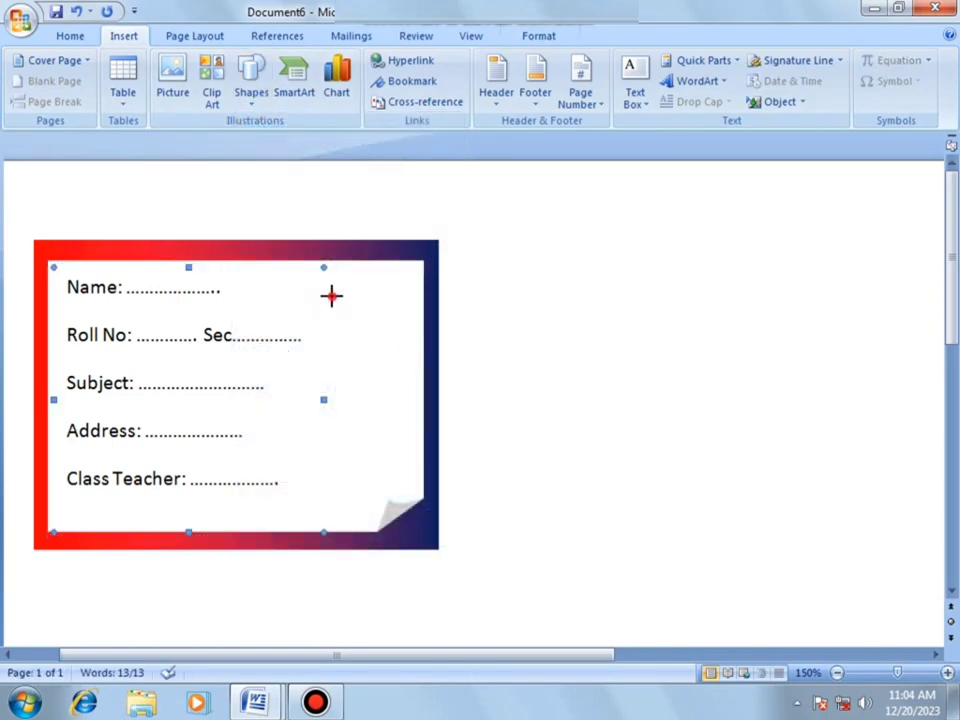
{"action": "left_click_drag", "start_coordinate": [332, 296], "coordinate": [424, 491]}
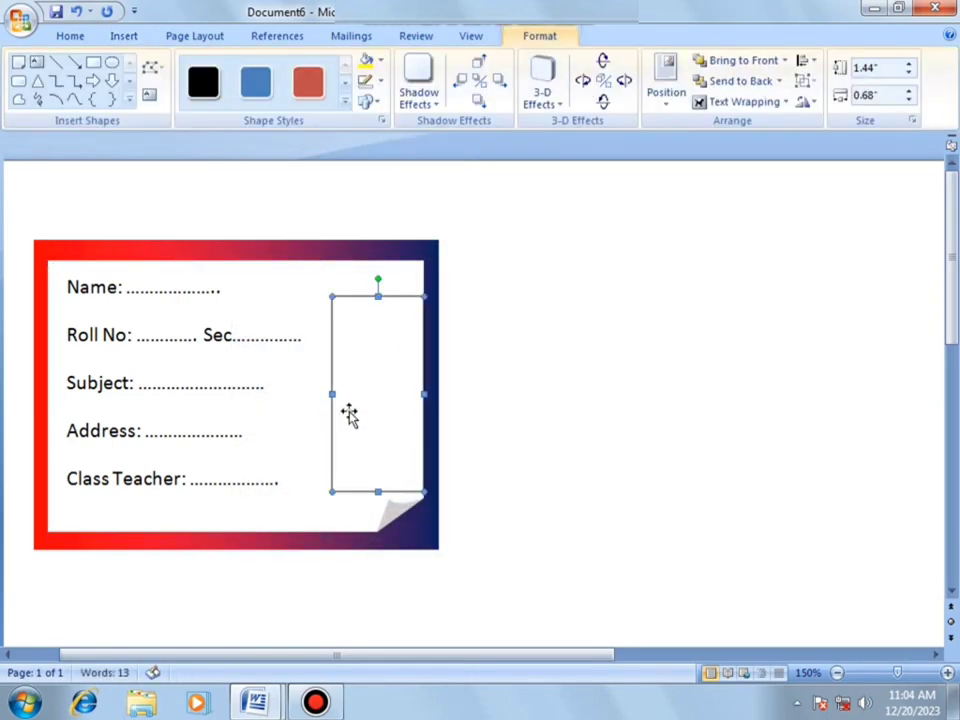
{"action": "left_click_drag", "start_coordinate": [330, 394], "coordinate": [313, 394]}
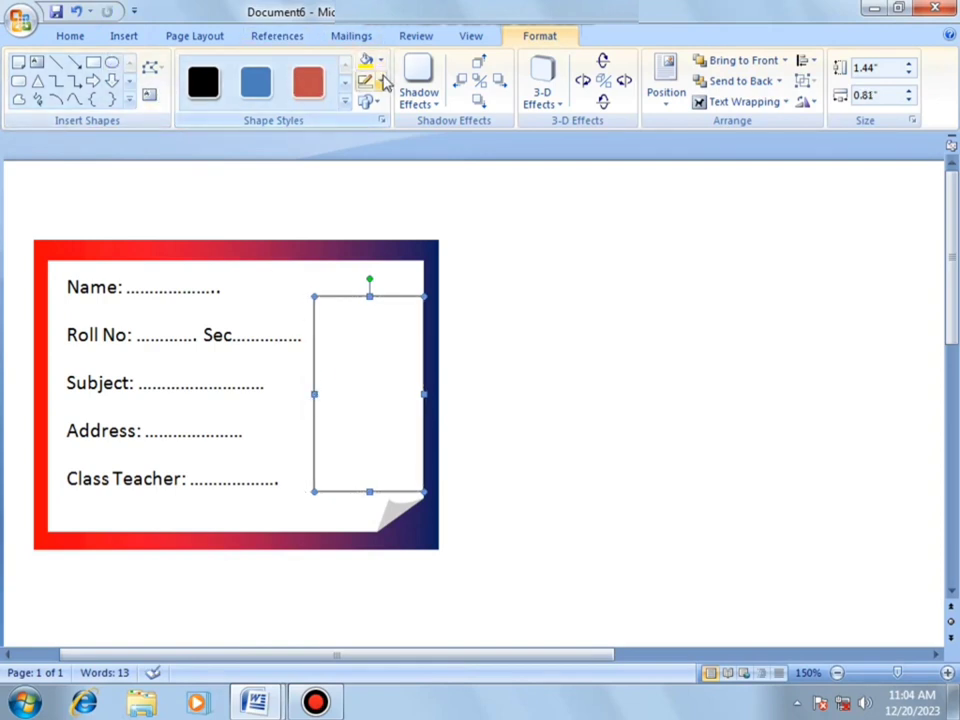
Fill the rectangle with the cartoon boy picture and stretch it toward the card's top and bottom
{"action": "left_click", "coordinate": [380, 62]}
{"action": "left_click", "coordinate": [396, 266]}
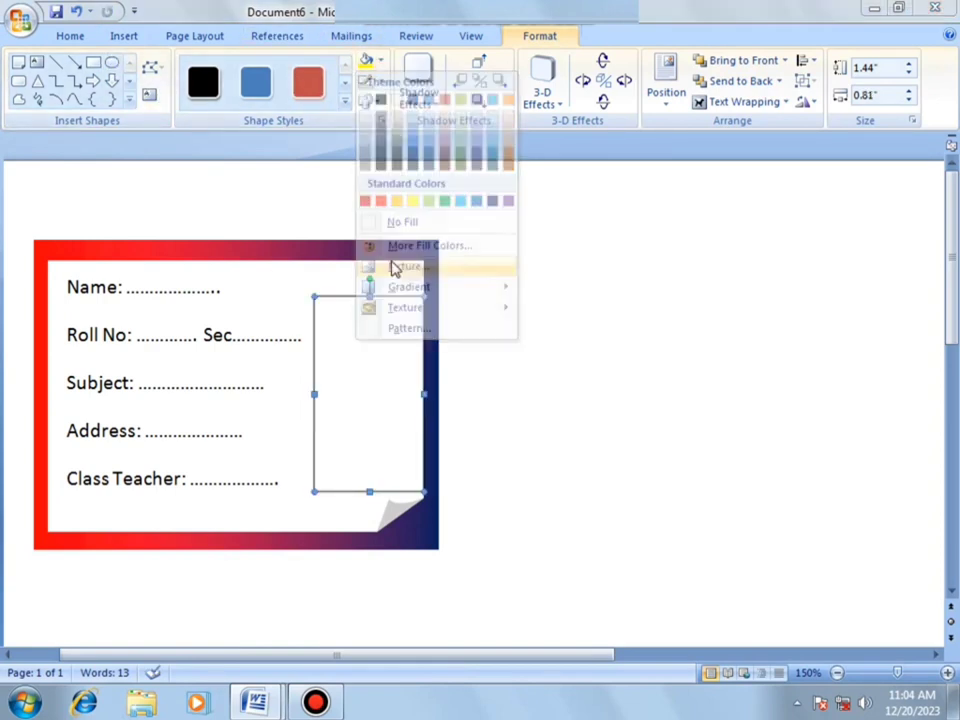
{"action": "mouse_move", "coordinate": [570, 133]}
{"action": "left_mouse_down"}
{"action": "mouse_move", "coordinate": [563, 224]}
{"action": "mouse_move", "coordinate": [557, 203]}
{"action": "left_mouse_up"}
{"action": "left_click", "coordinate": [349, 215]}
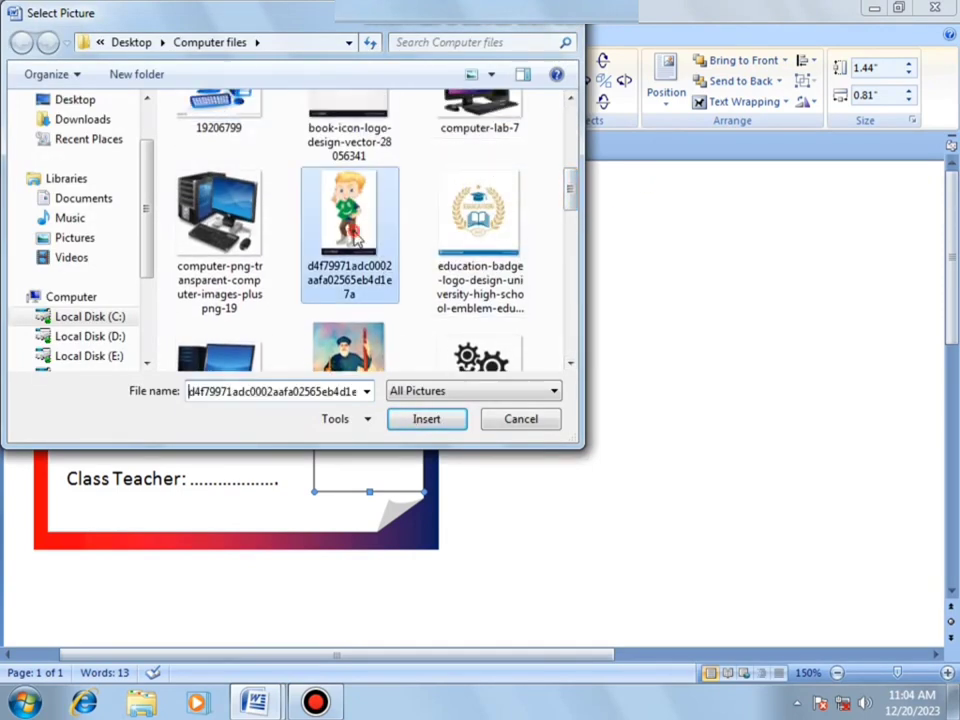
{"action": "left_click", "coordinate": [427, 417]}
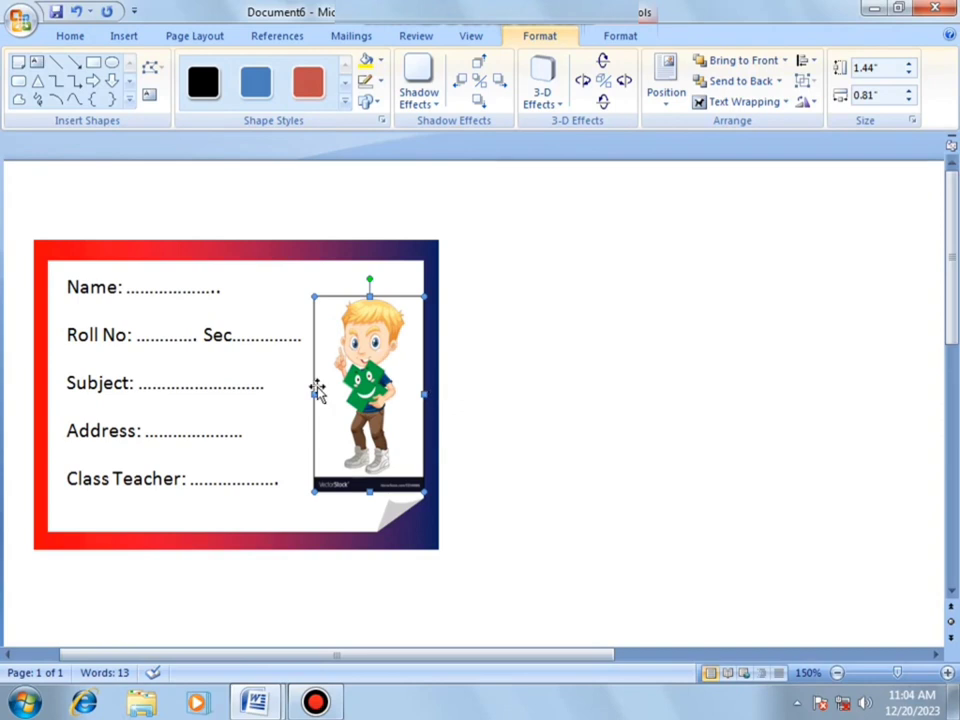
{"action": "left_click_drag", "start_coordinate": [316, 394], "coordinate": [306, 394]}
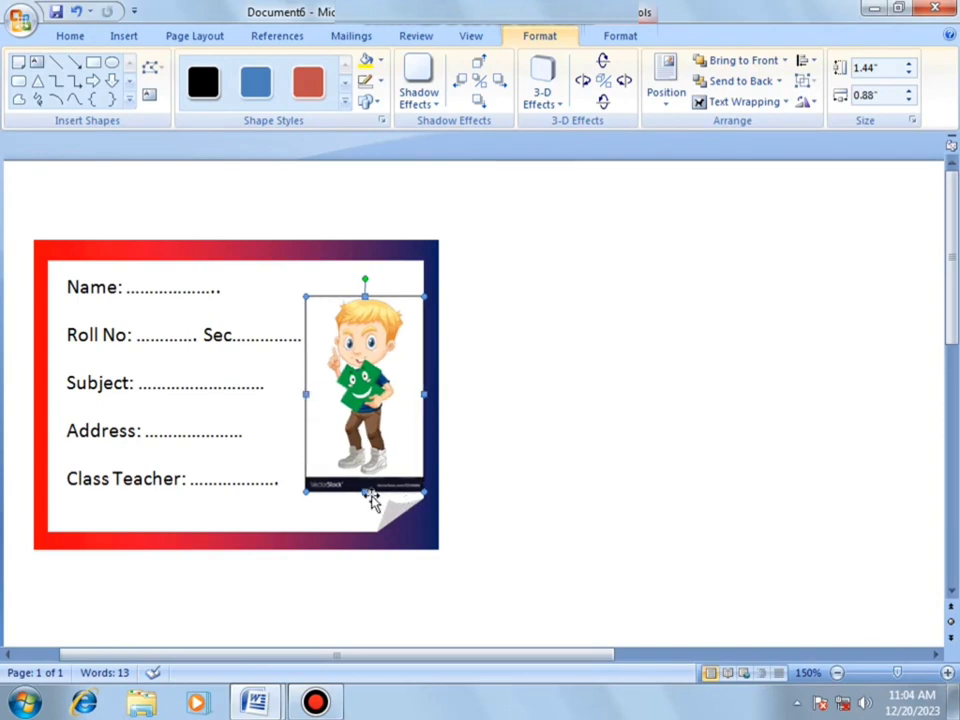
{"action": "left_click_drag", "start_coordinate": [364, 492], "coordinate": [364, 515]}
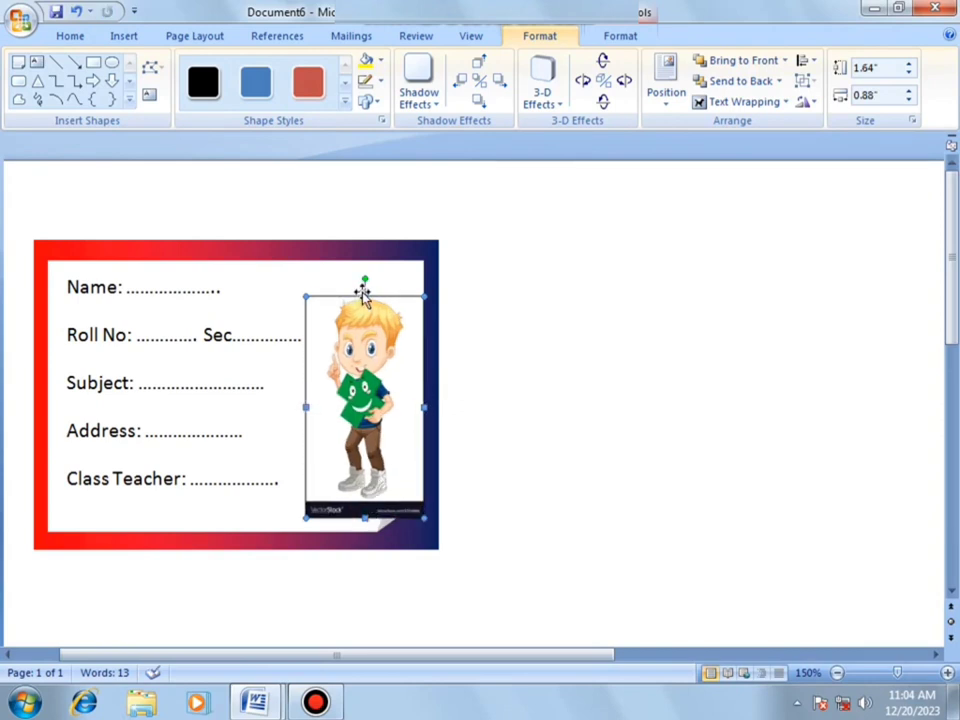
{"action": "left_click_drag", "start_coordinate": [364, 293], "coordinate": [364, 277]}
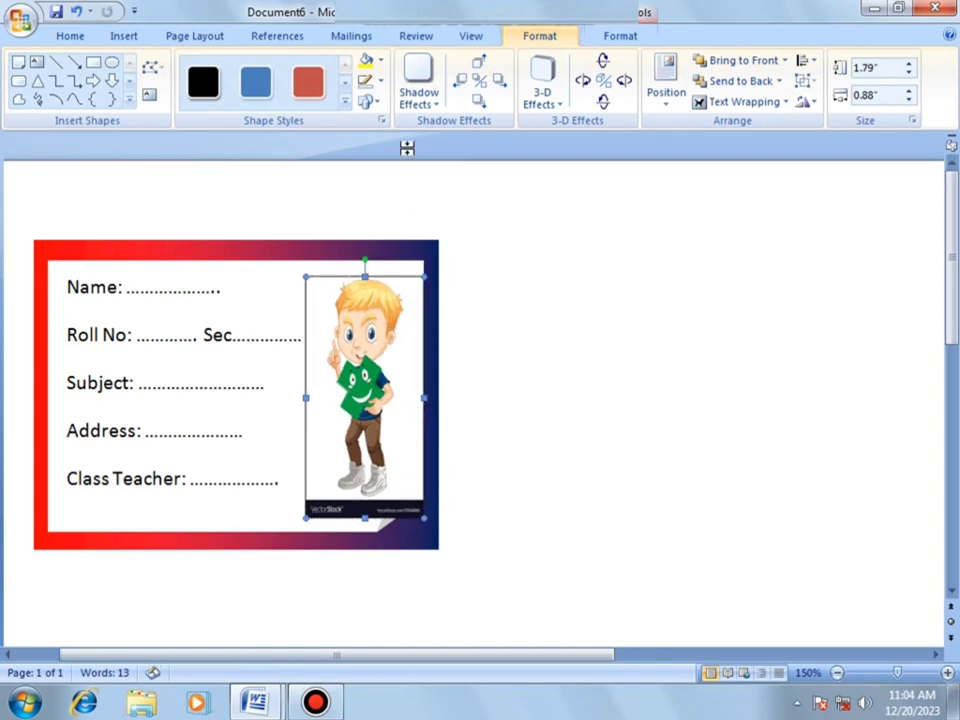
Remove the outline from the boy picture
{"action": "left_click", "coordinate": [380, 81]}
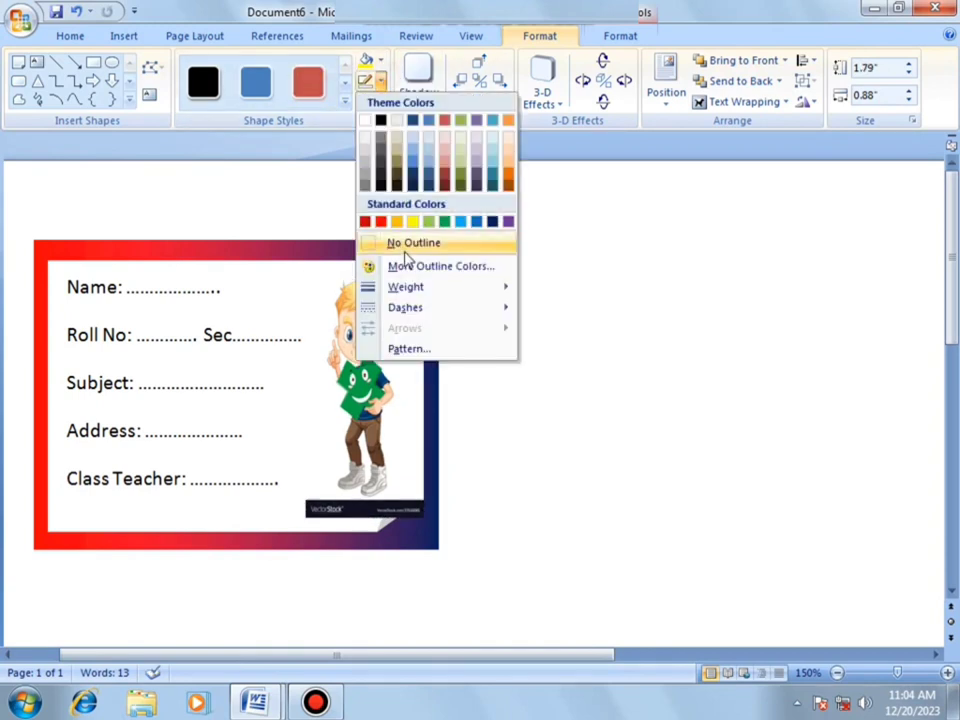
{"action": "left_click", "coordinate": [405, 249]}
{"action": "left_click", "coordinate": [524, 317]}
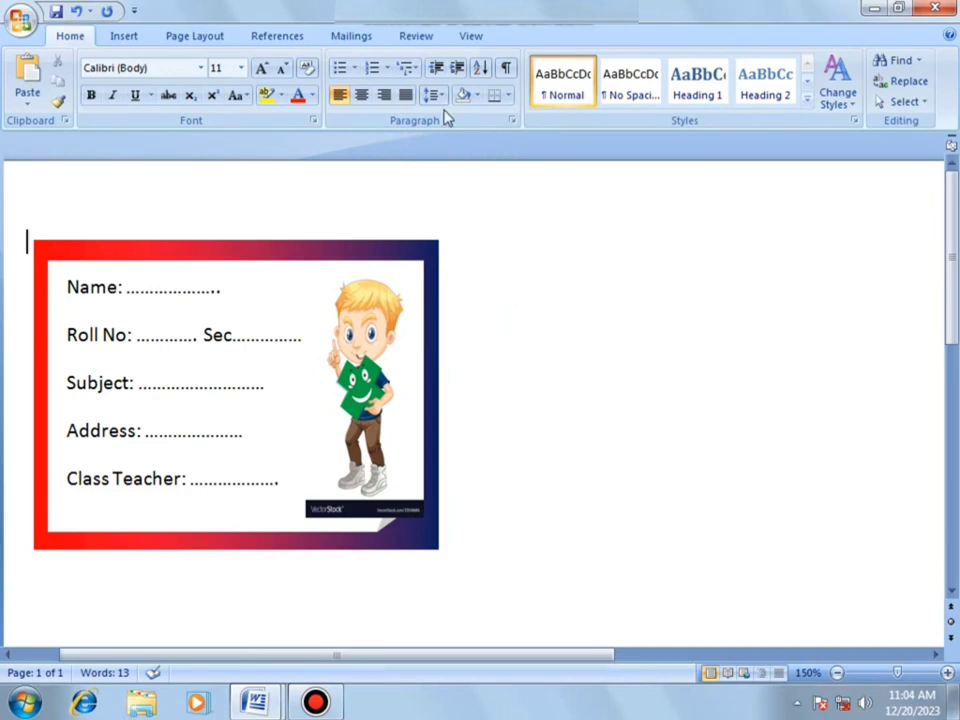
Select the gradient frame, field text box and boy picture and group them into one card
{"action": "left_click", "coordinate": [352, 256]}
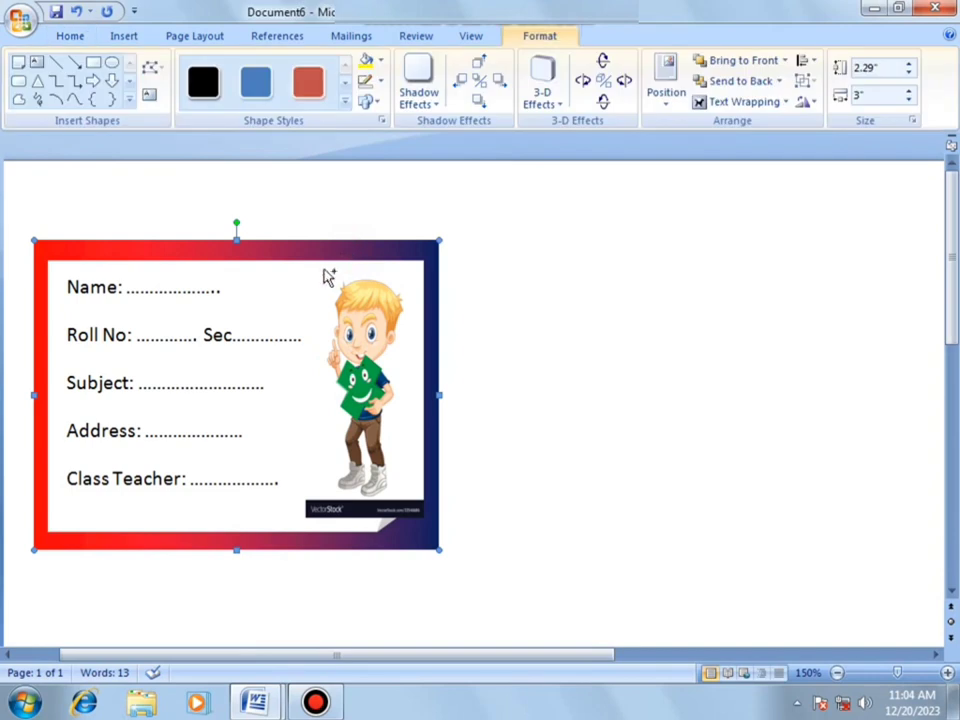
{"action": "left_click", "coordinate": [330, 302], "text": "shift"}
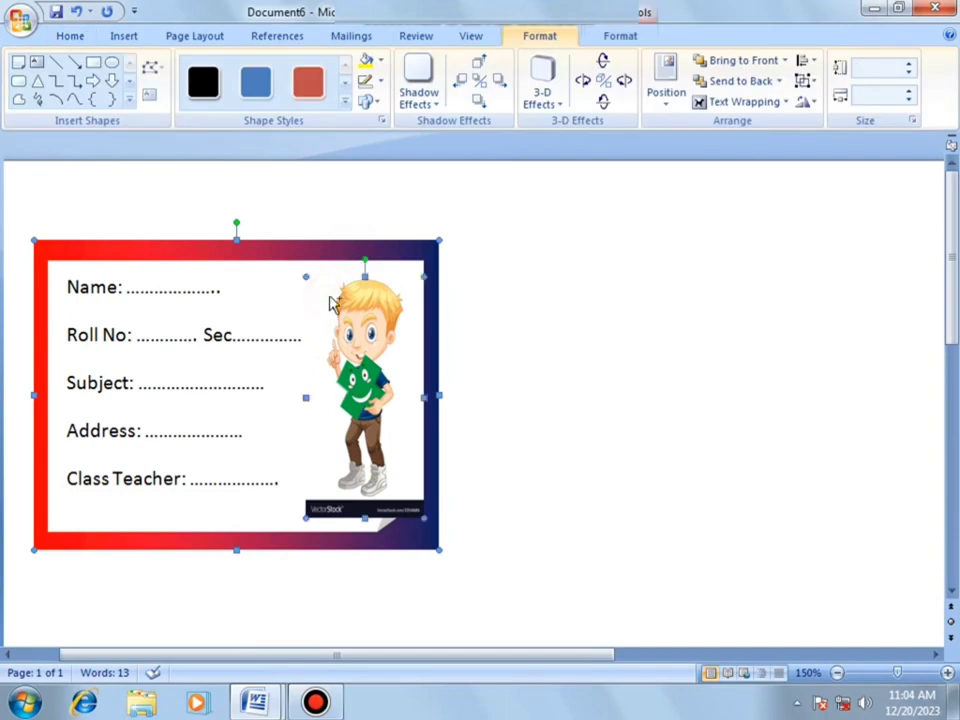
{"action": "left_click", "coordinate": [170, 289]}
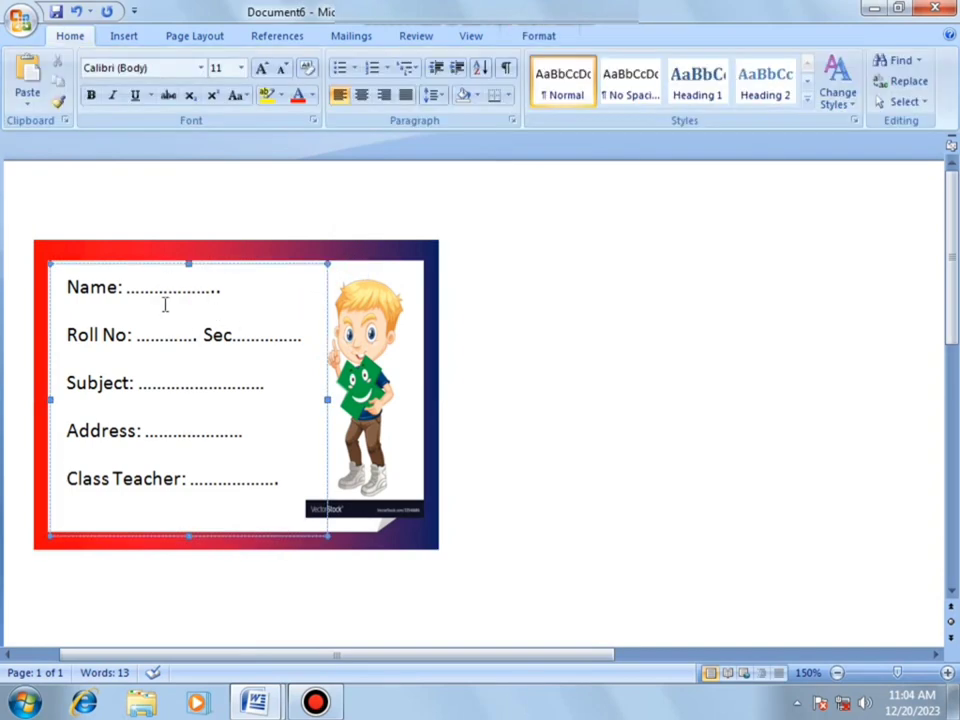
{"action": "left_click", "coordinate": [130, 255], "text": "shift"}
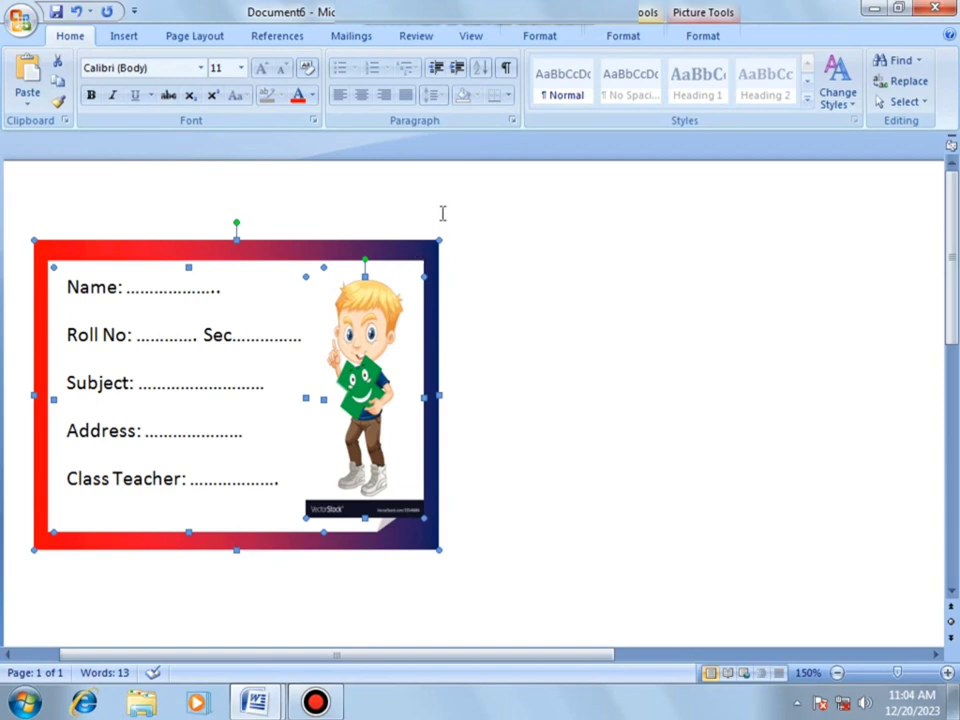
{"action": "left_click", "coordinate": [618, 47]}
{"action": "left_click", "coordinate": [812, 82]}
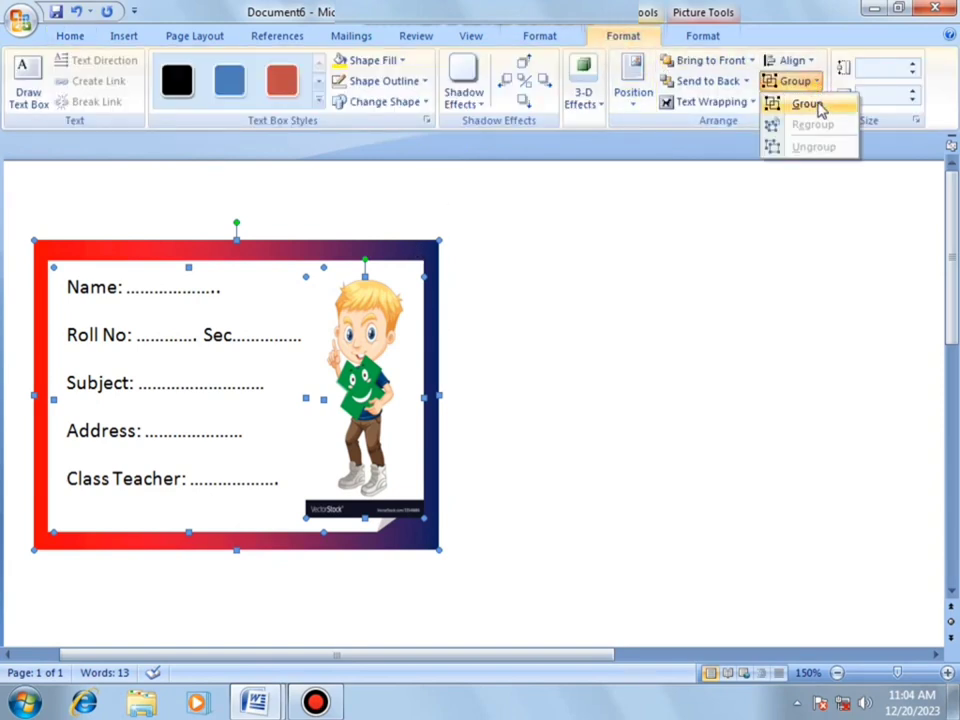
{"action": "left_click", "coordinate": [808, 105]}
Copy the grouped card to sit beside the original on the right
{"action": "scroll", "coordinate": [604, 305], "scroll_direction": "down", "scroll_amount": 1}
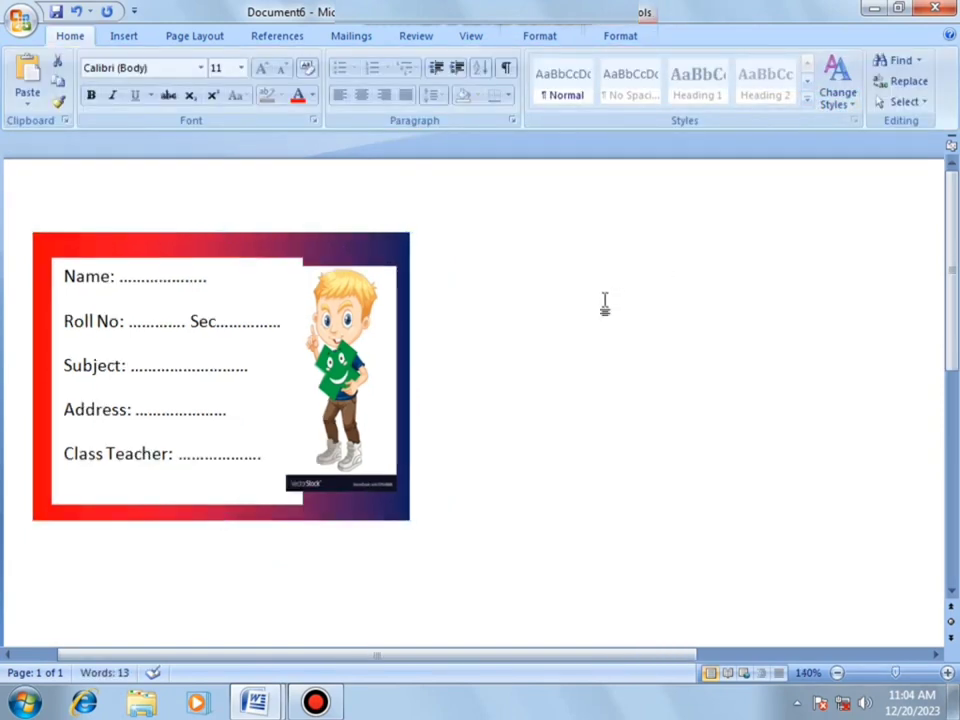
{"action": "scroll", "coordinate": [604, 305], "scroll_direction": "down", "scroll_amount": 3}
{"action": "scroll", "coordinate": [606, 296], "scroll_direction": "down", "scroll_amount": 2}
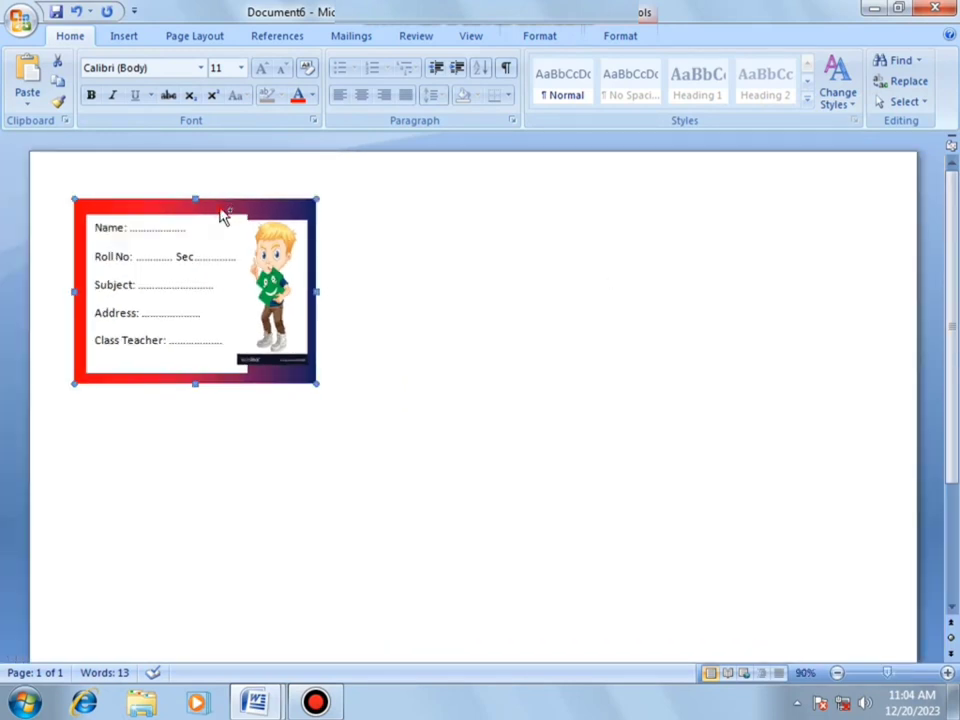
{"action": "mouse_move", "coordinate": [224, 216]}
{"action": "left_mouse_down"}
{"action": "mouse_move", "coordinate": [484, 220]}
{"action": "mouse_move", "coordinate": [476, 214]}
{"action": "left_mouse_up"}
{"action": "left_click", "coordinate": [510, 428]}
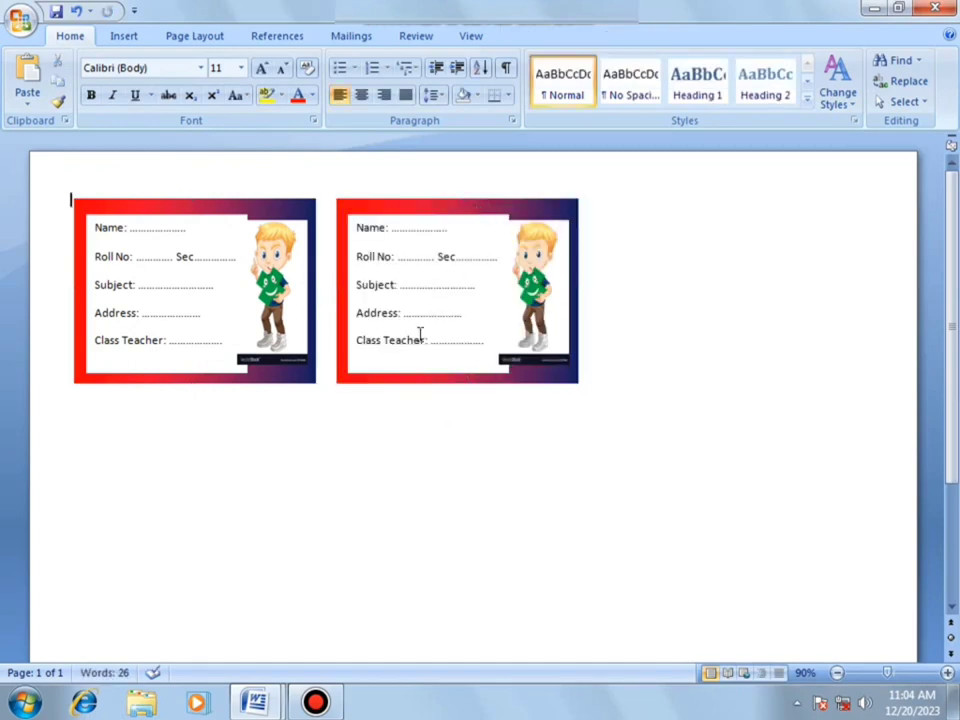
Copy both cards down into a second row below the first
{"action": "left_click", "coordinate": [231, 296]}
{"action": "left_click", "coordinate": [396, 296], "text": "shift"}
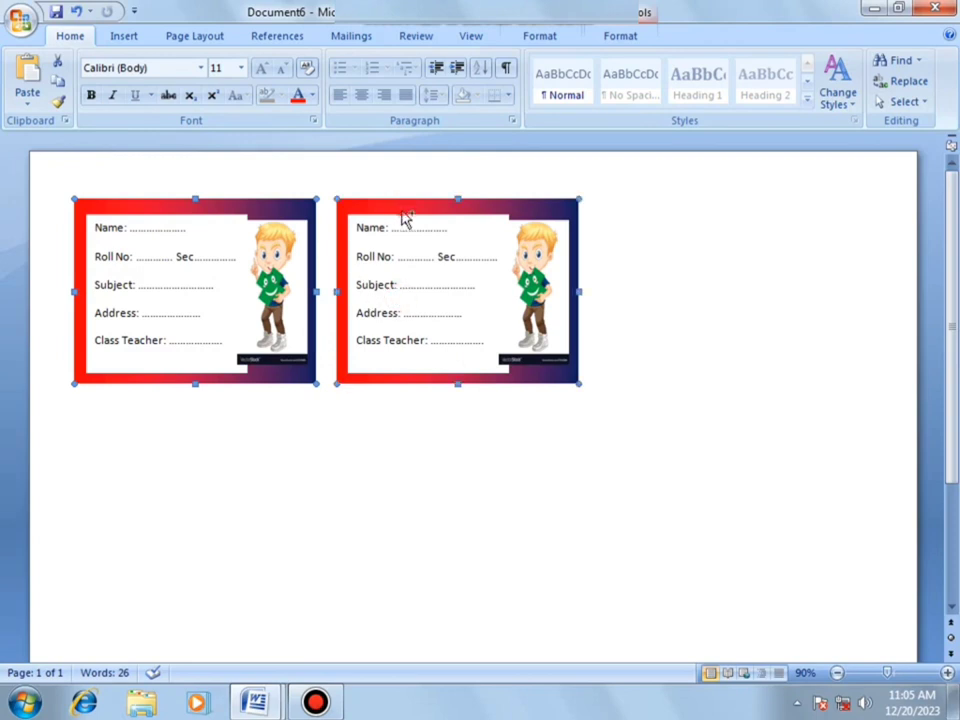
{"action": "left_click_drag", "start_coordinate": [400, 210], "coordinate": [403, 432]}
{"action": "scroll", "coordinate": [450, 435], "scroll_direction": "down", "scroll_amount": 1}
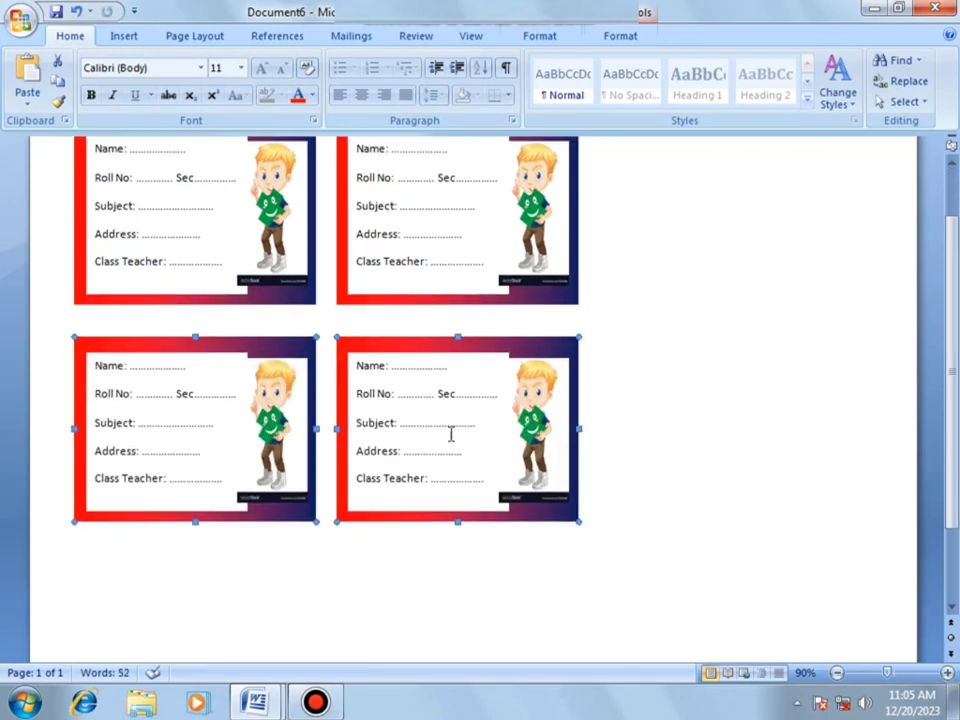
{"action": "left_click", "coordinate": [606, 459]}
{"action": "scroll", "coordinate": [473, 313], "scroll_direction": "up", "scroll_amount": 1}
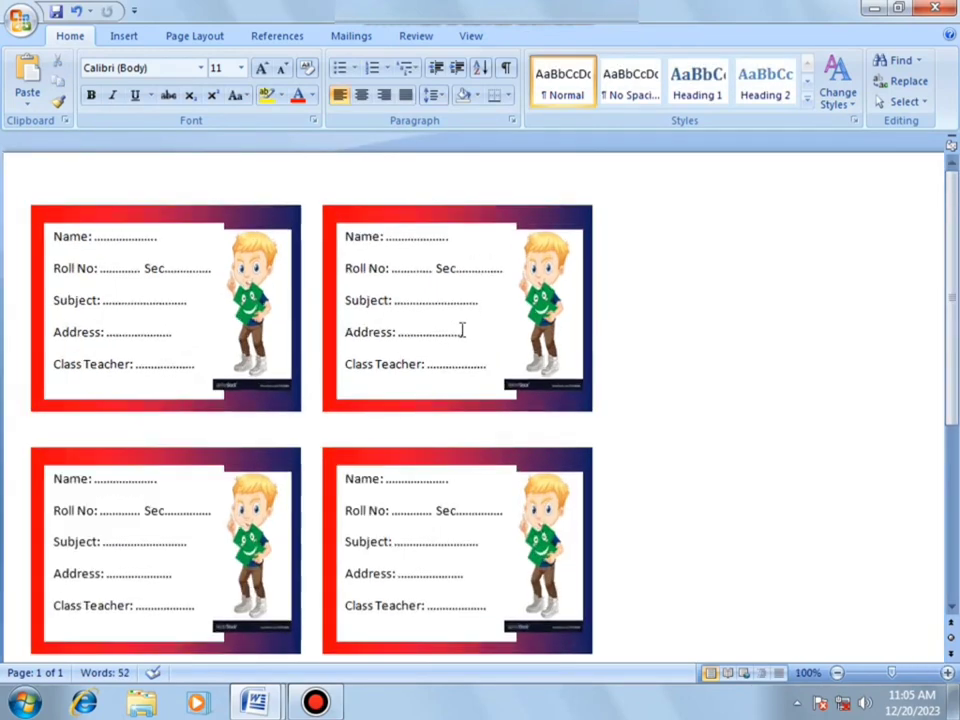
{"action": "scroll", "coordinate": [463, 328], "scroll_direction": "up", "scroll_amount": 2}
{"action": "scroll", "coordinate": [463, 328], "scroll_direction": "down", "scroll_amount": 4}
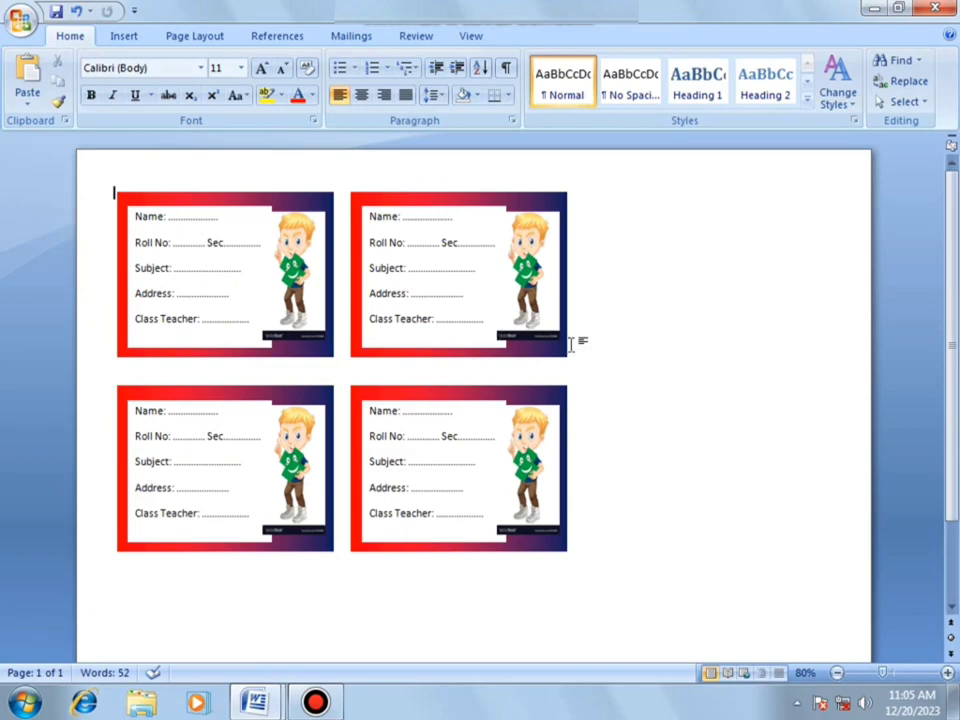